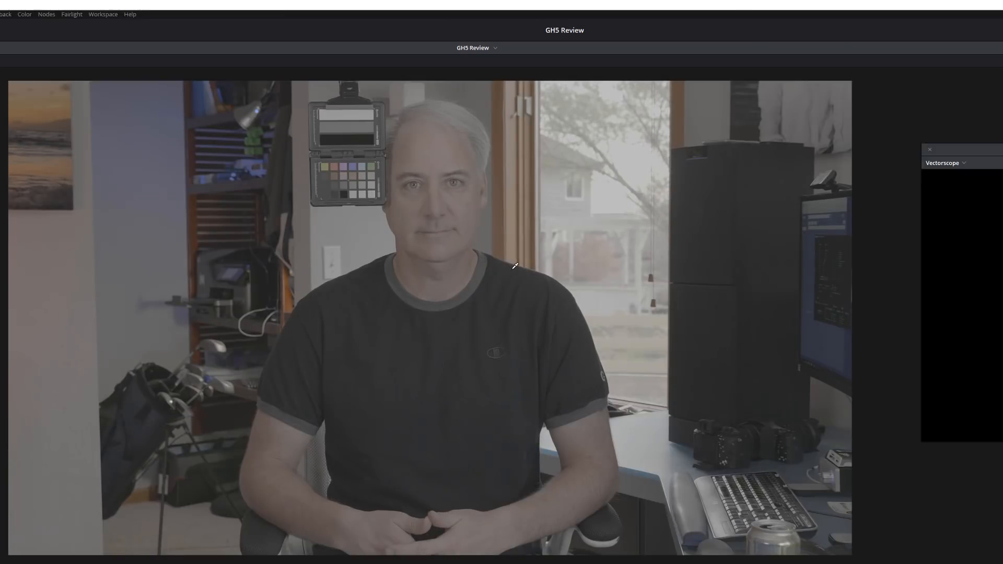
Switch the floating scope from vectorscope to waveform and place it beside the seated subject so he stays visible.
left_click_drag(997, 149, 733, 121)
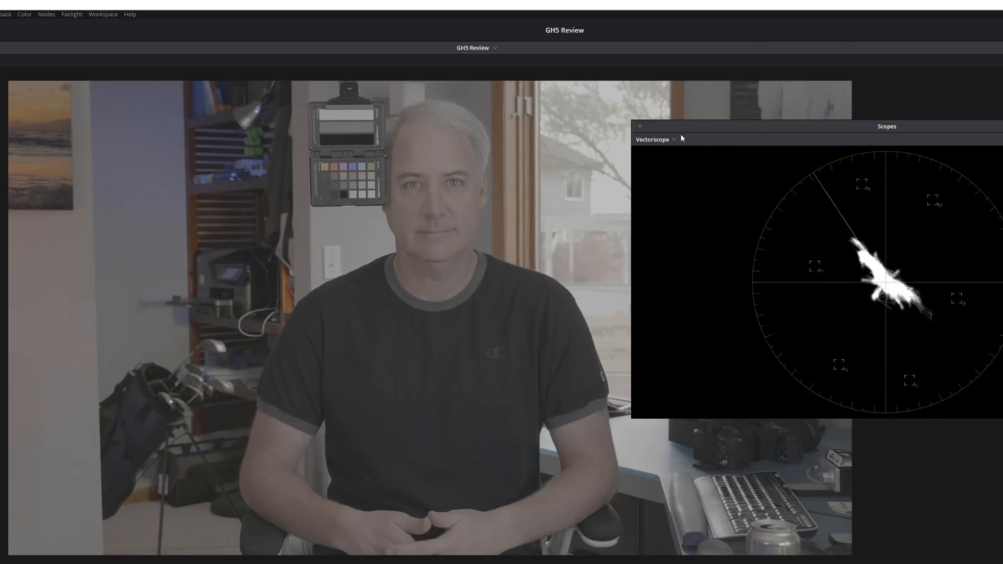
left_click(654, 140)
left_click(656, 164)
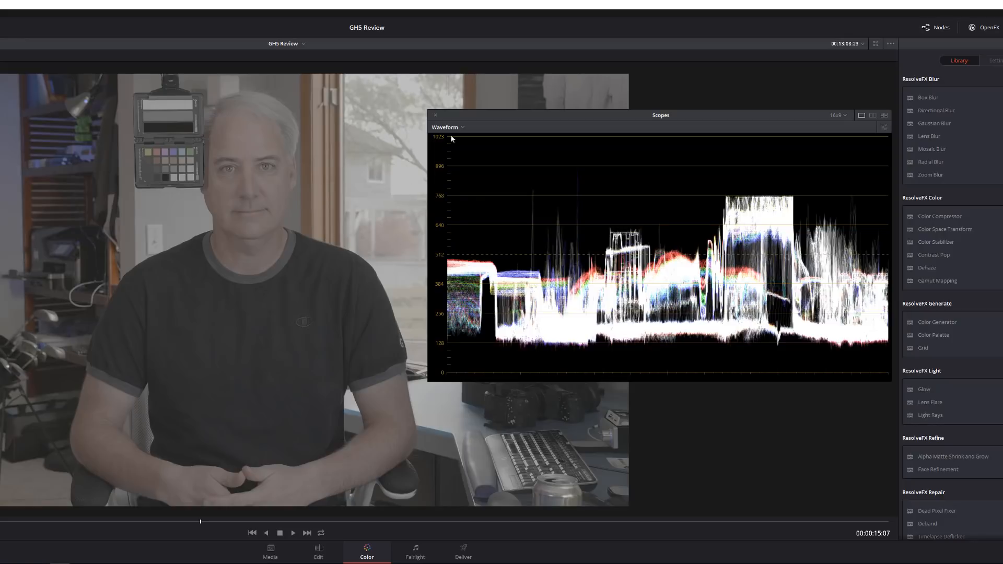
left_click_drag(467, 123, 527, 122)
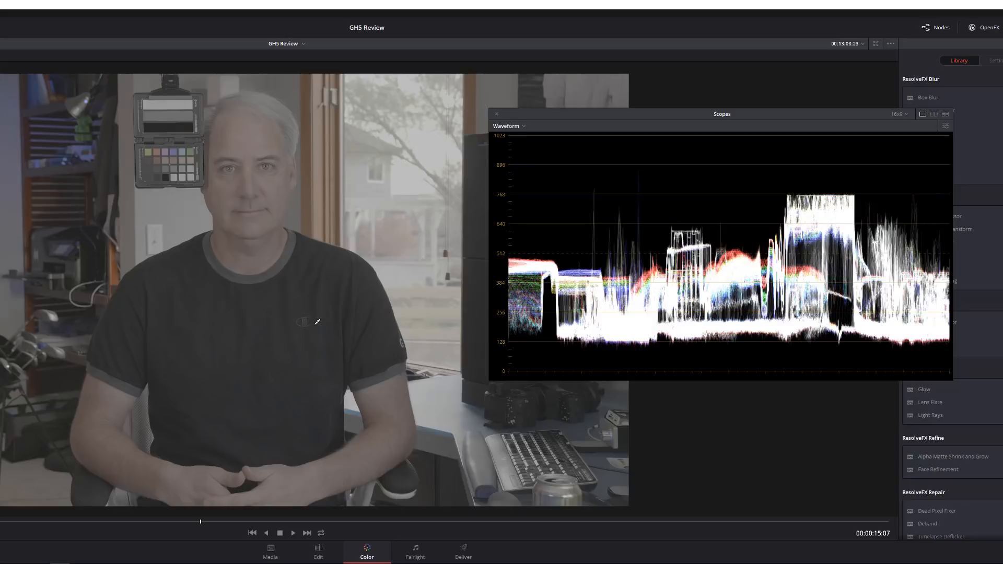
Play the flat log clip close up on the dark shirt, and play the graded clip at the wider framing.
scroll(317, 321, "up", 5)
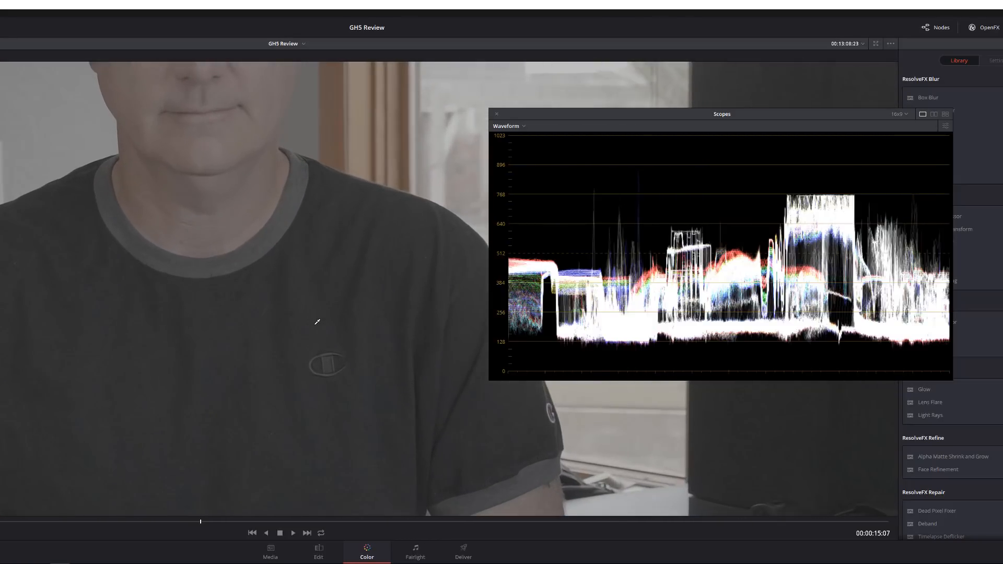
scroll(317, 323, "down", 2)
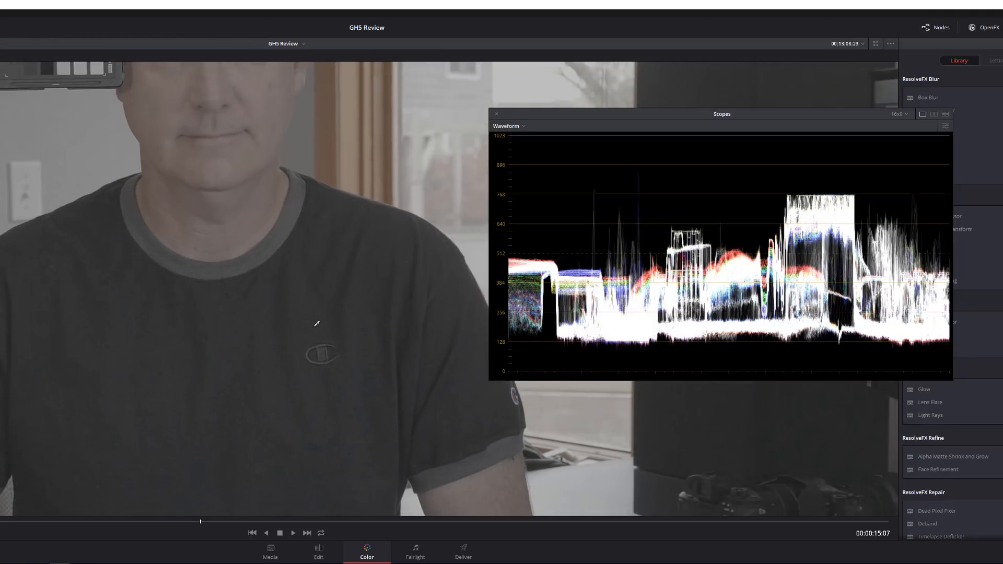
key("space")
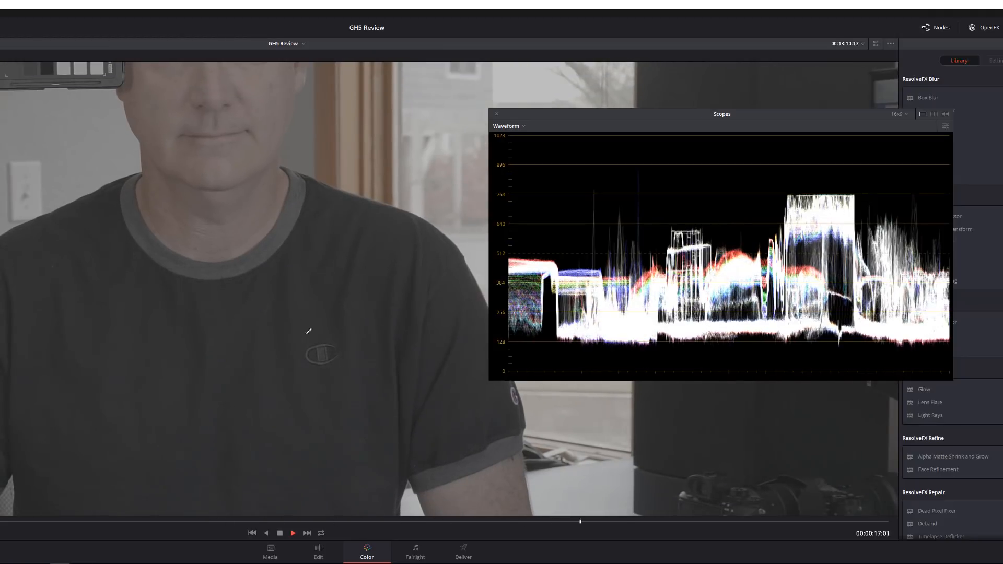
key("space")
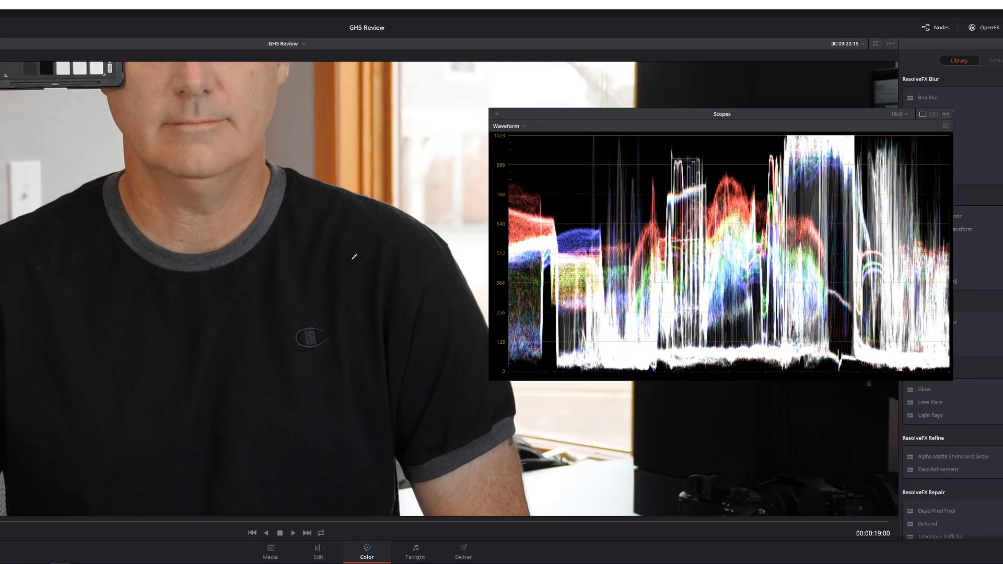
scroll(327, 285, "down", 5)
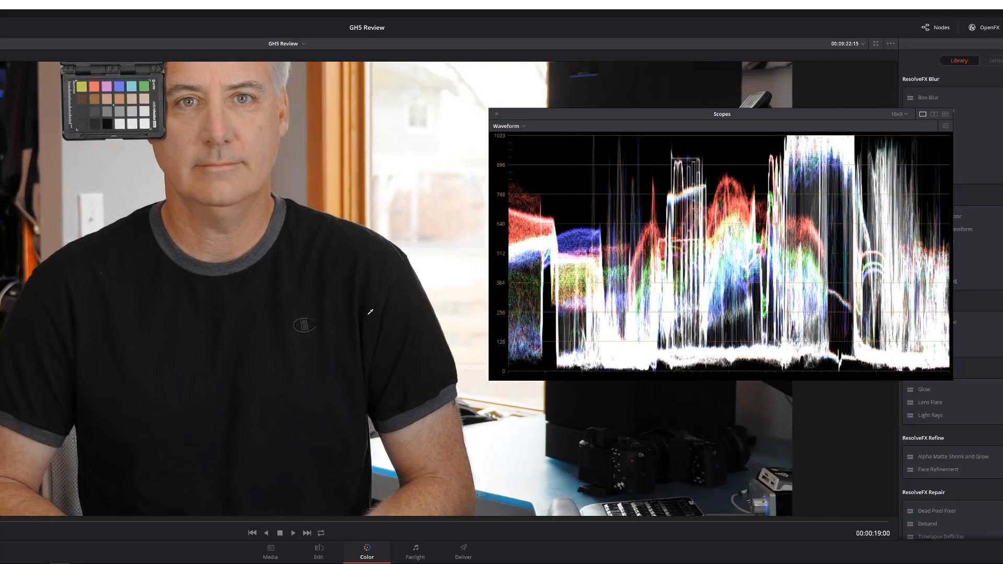
key("space")
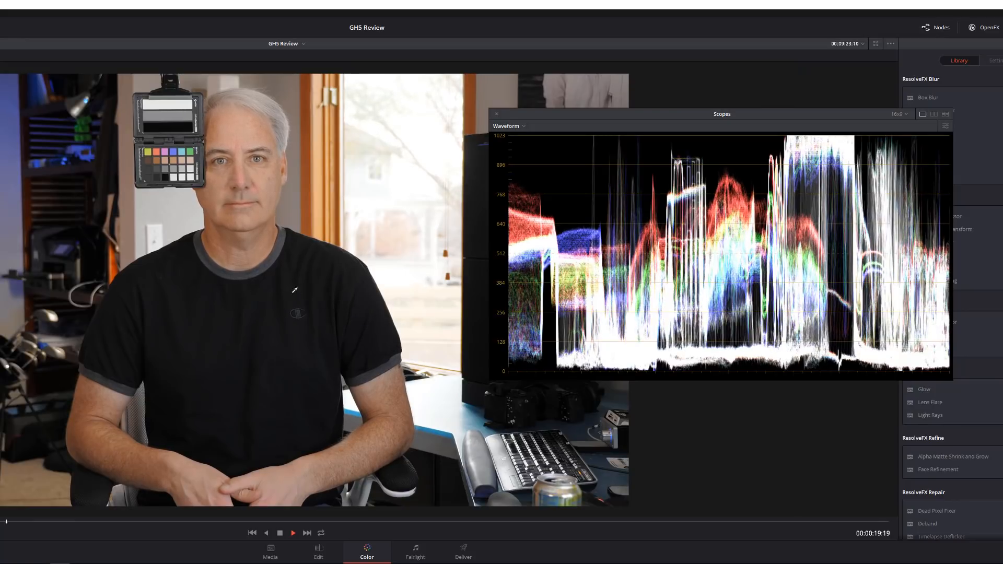
key("space")
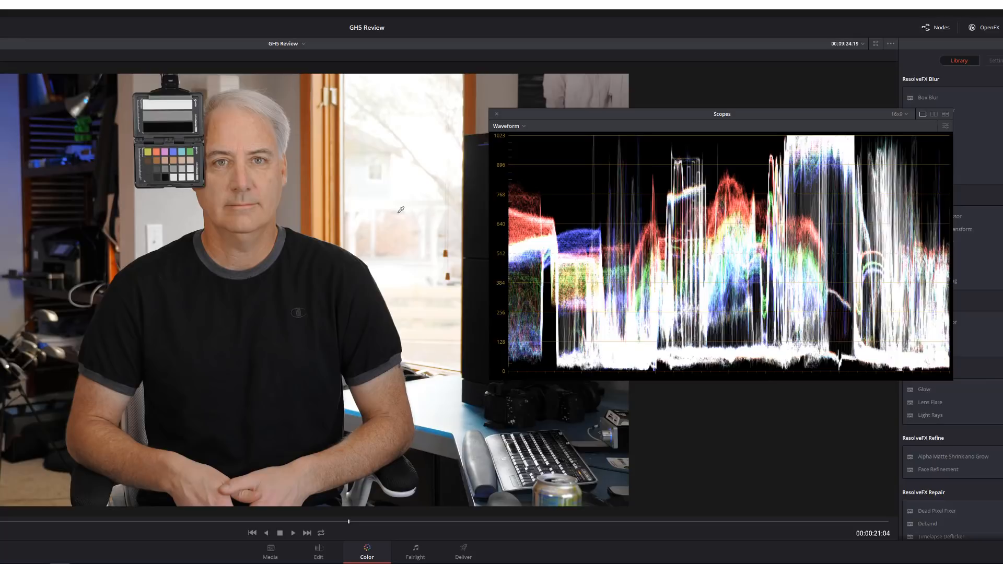
Compare the graded clip with the window correction off and on, and step through the neighbouring clips to the graded one at 00:00:23:09.
key("ctrl+d")
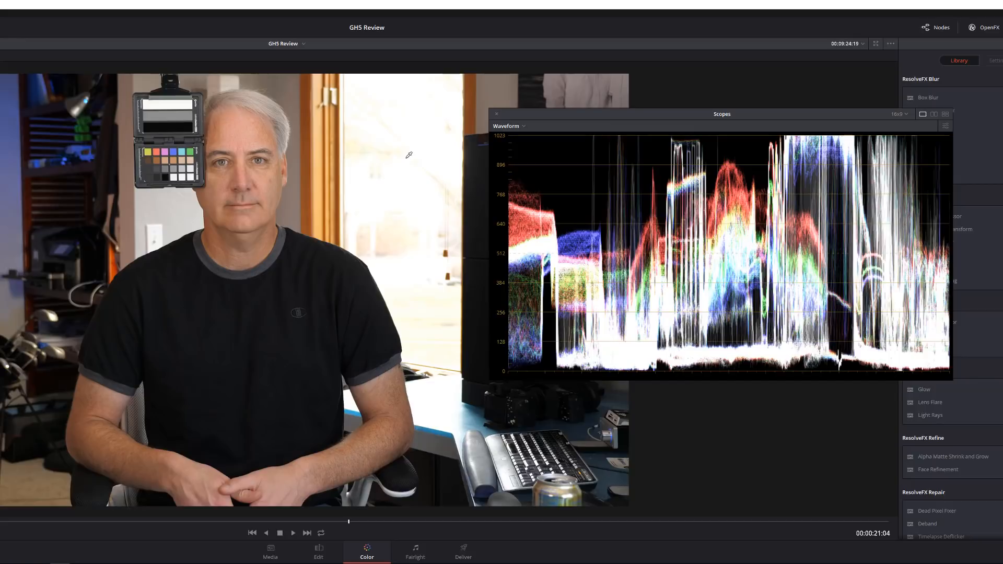
key("ctrl+d")
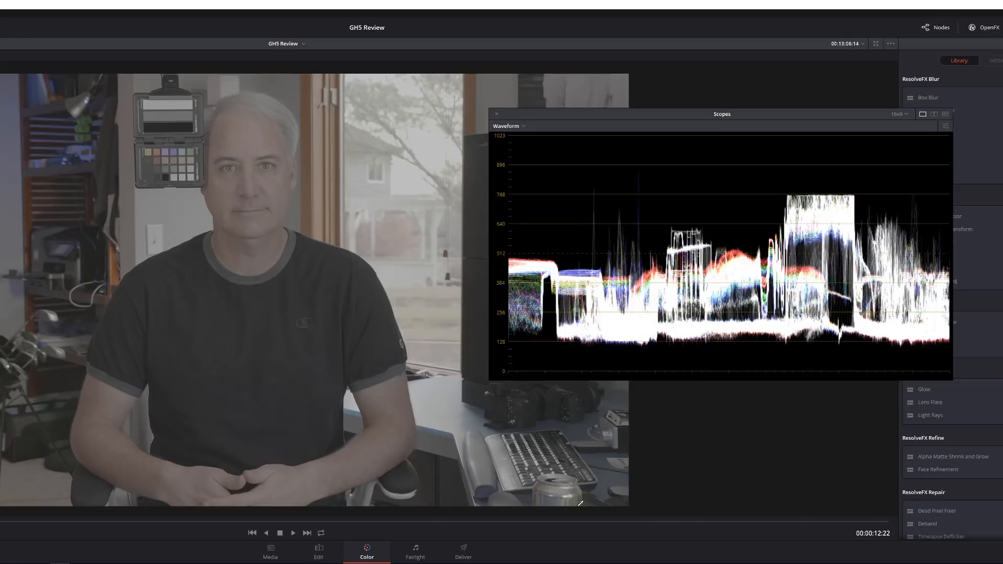
key("Down")
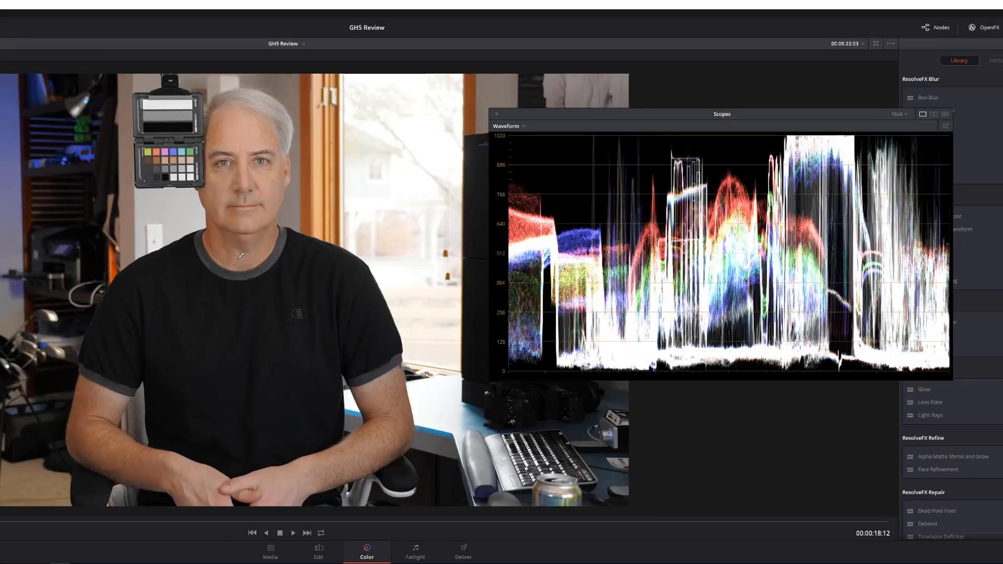
key("Down")
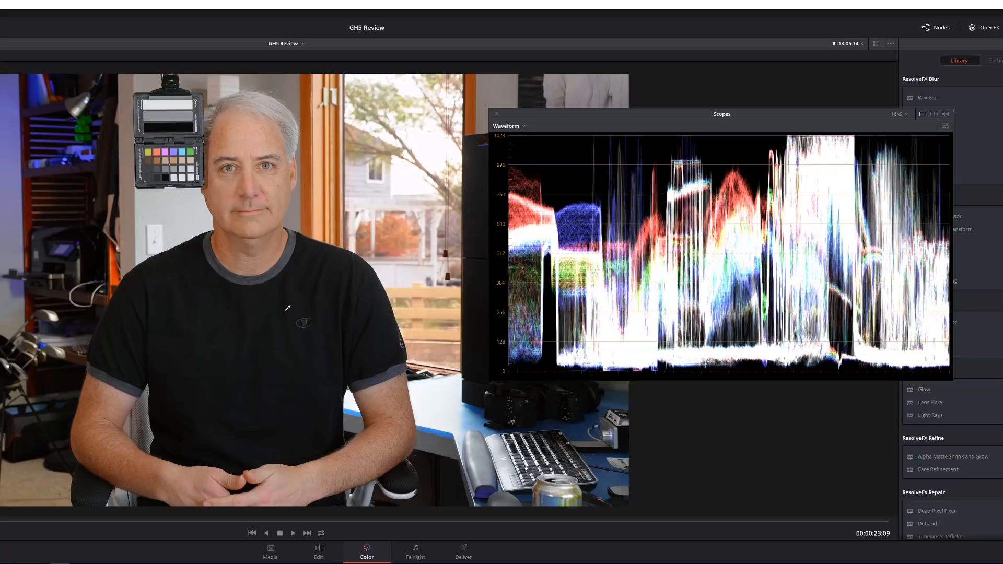
Return from the enlarged viewer to the full grading layout and move the waveform scope clear of the image and node graph.
key("alt+f")
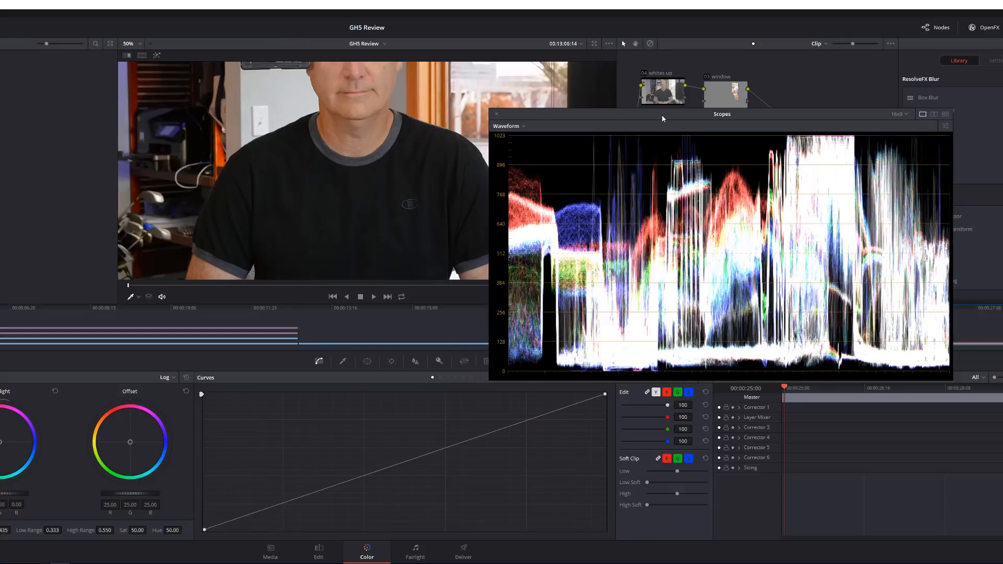
left_click_drag(662, 115, 0, 83)
scroll(311, 158, "down", 5)
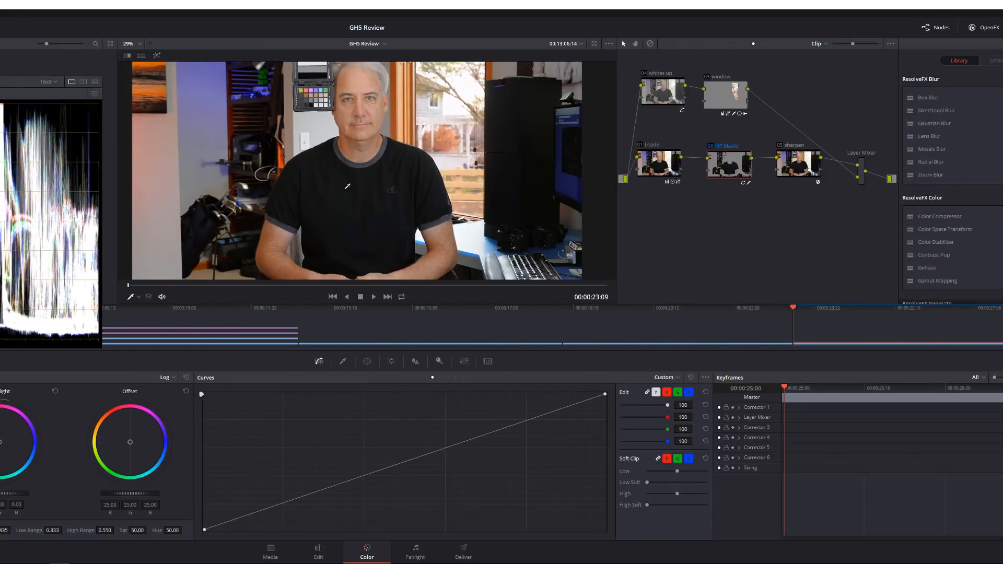
scroll(347, 186, "down", 1)
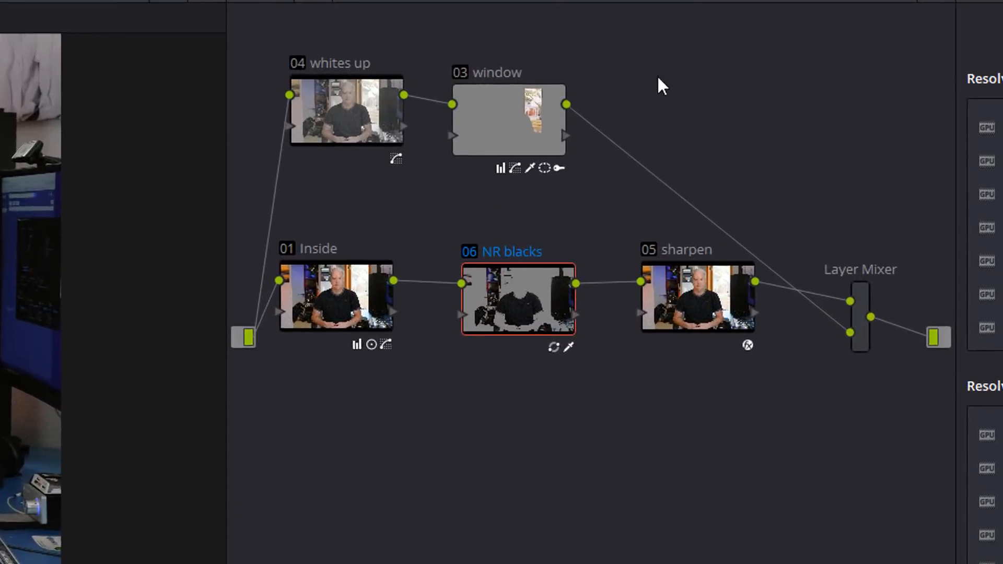
Move the whites up and window nodes below the row of Inside, NR blacks and sharpen nodes.
left_click_drag(785, 77, 658, 99)
left_click_drag(320, 130, 321, 133)
left_click_drag(321, 132, 409, 459)
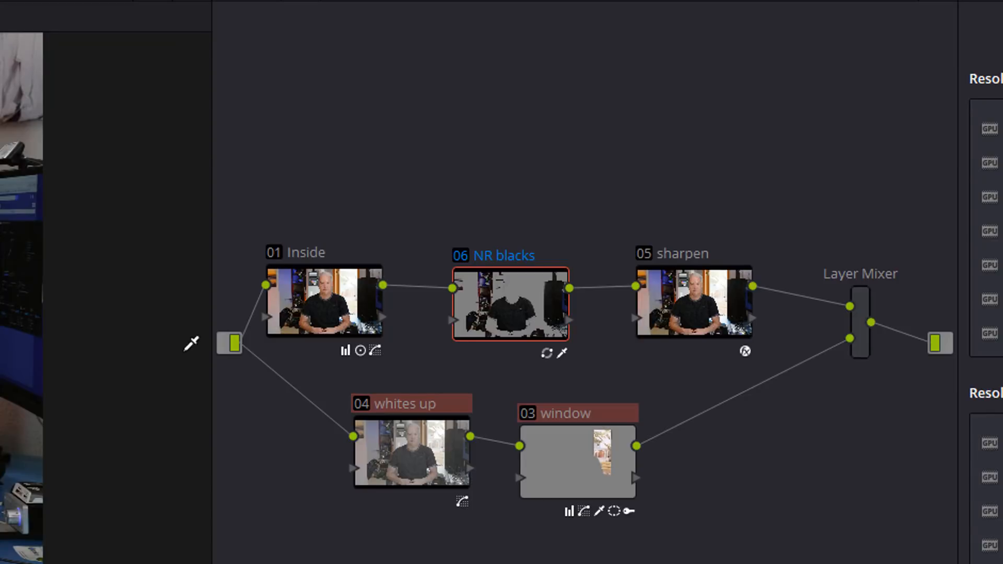
Raise the Inside and NR blacks nodes slightly in the graph, and make Inside the selected node.
mouse_move(317, 293)
left_mouse_down()
mouse_move(336, 303)
mouse_move(356, 269)
mouse_move(310, 283)
mouse_move(323, 274)
left_mouse_up()
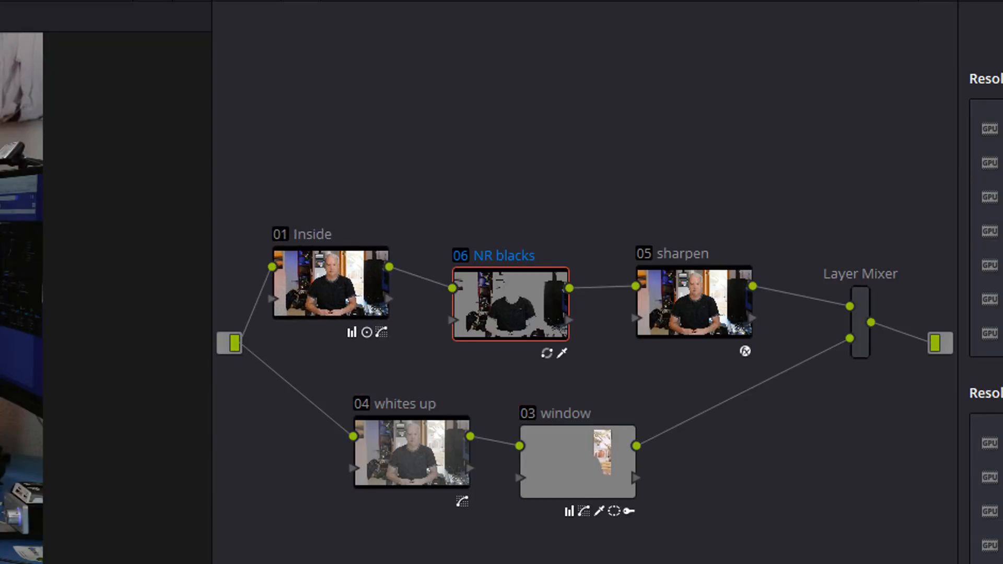
left_click(314, 289)
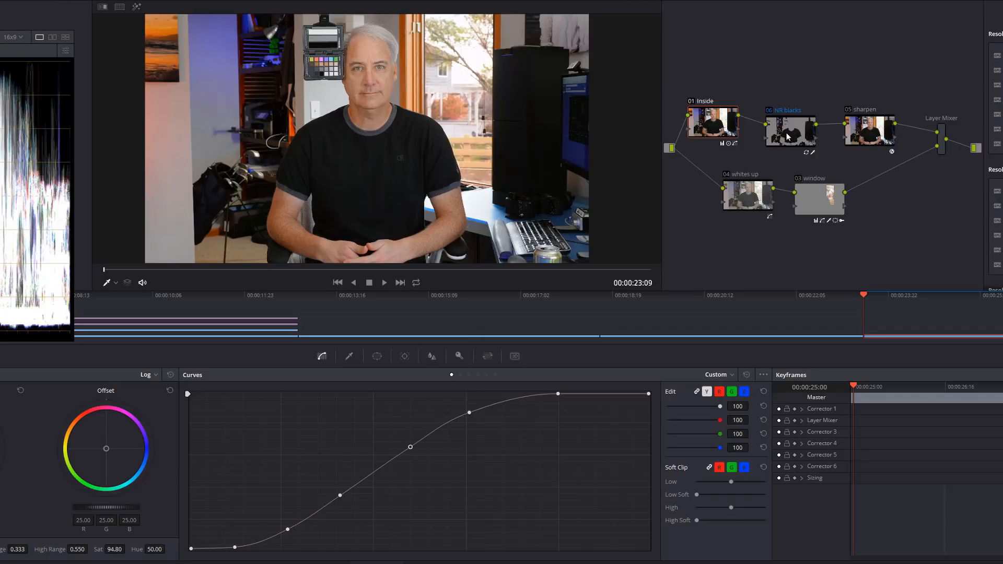
left_click_drag(787, 127, 781, 103)
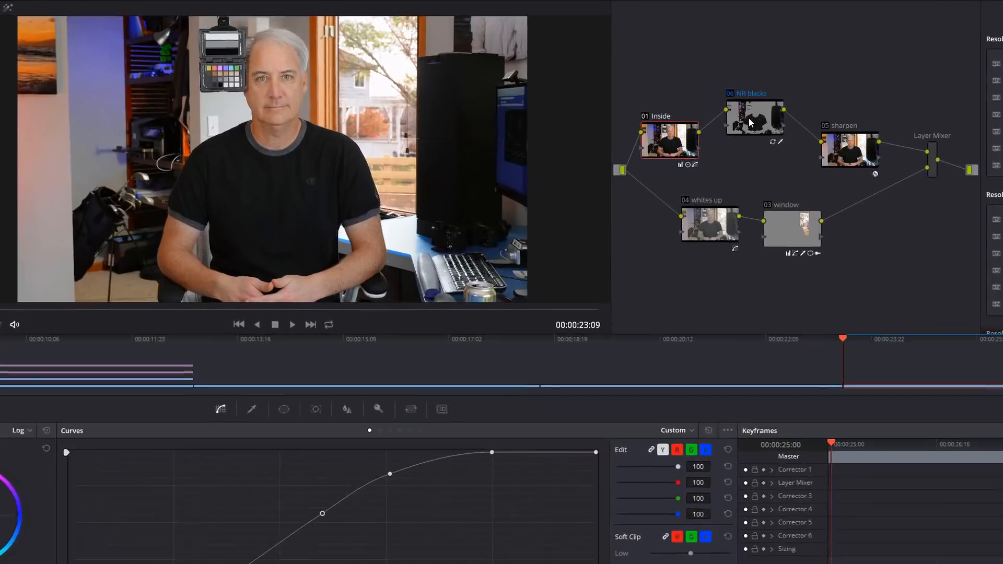
Compare the noise in the black shirt during close-up playback with the NR blacks node on and off.
left_click_drag(575, 197, 550, 221)
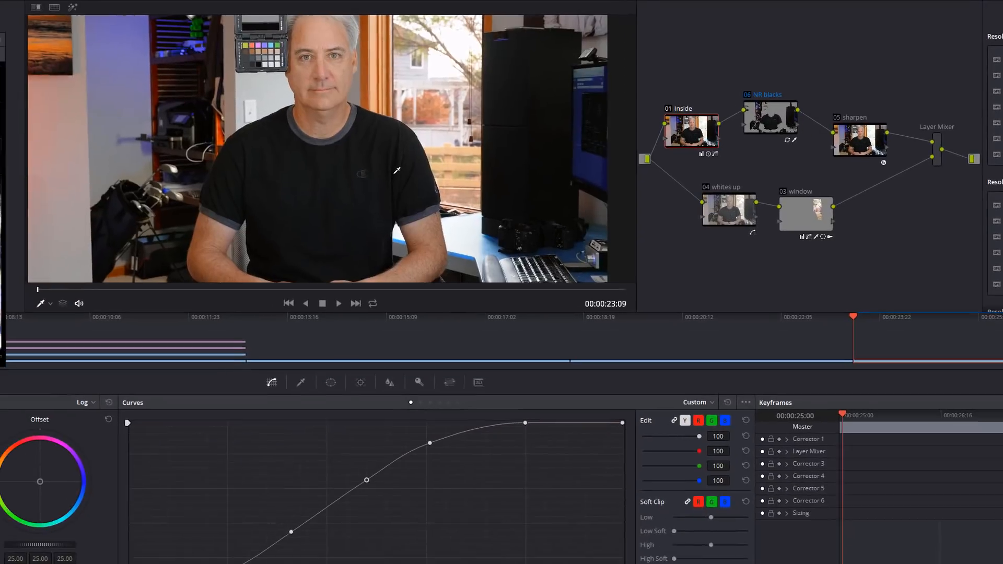
scroll(402, 169, "up", 5)
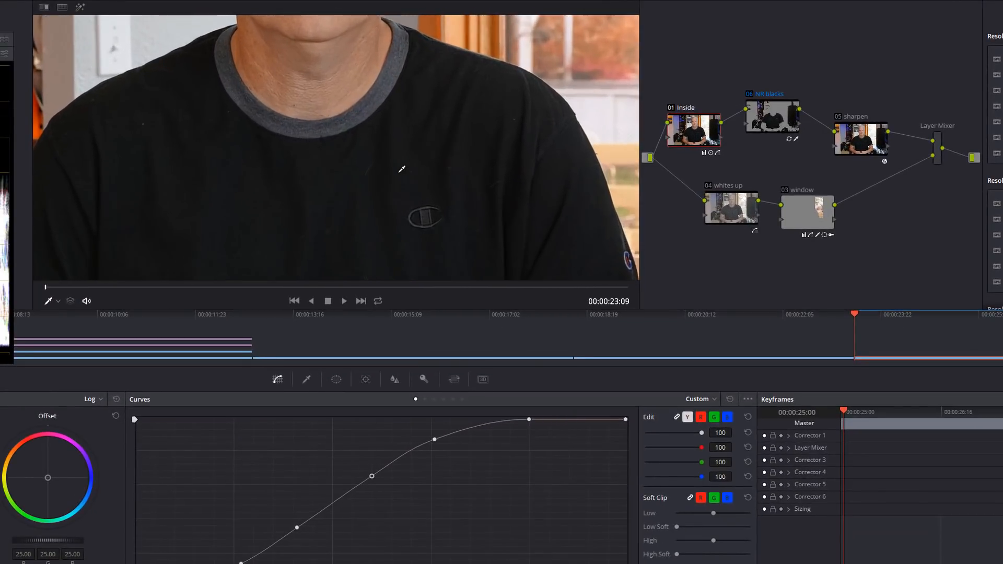
left_click_drag(363, 165, 314, 171)
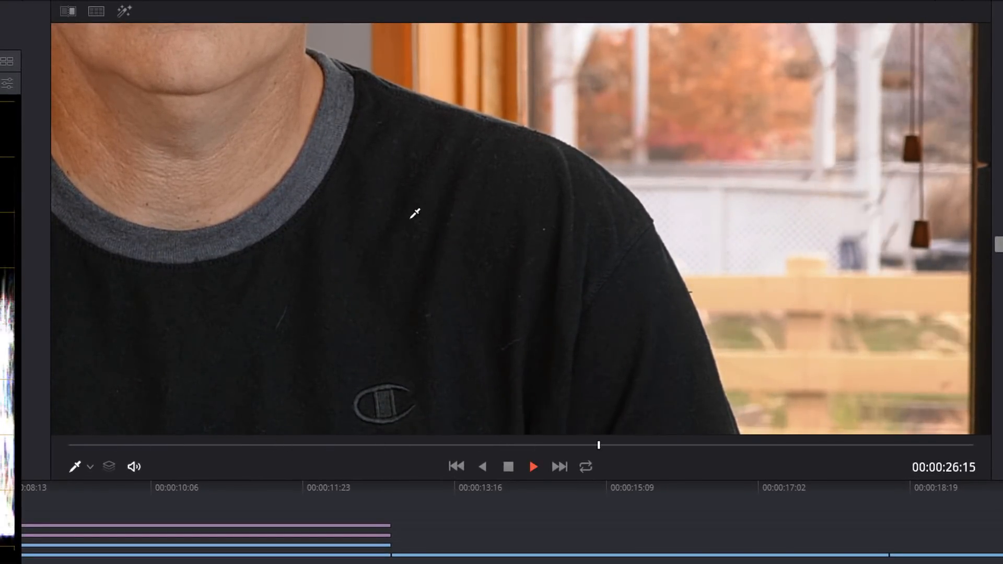
key("space")
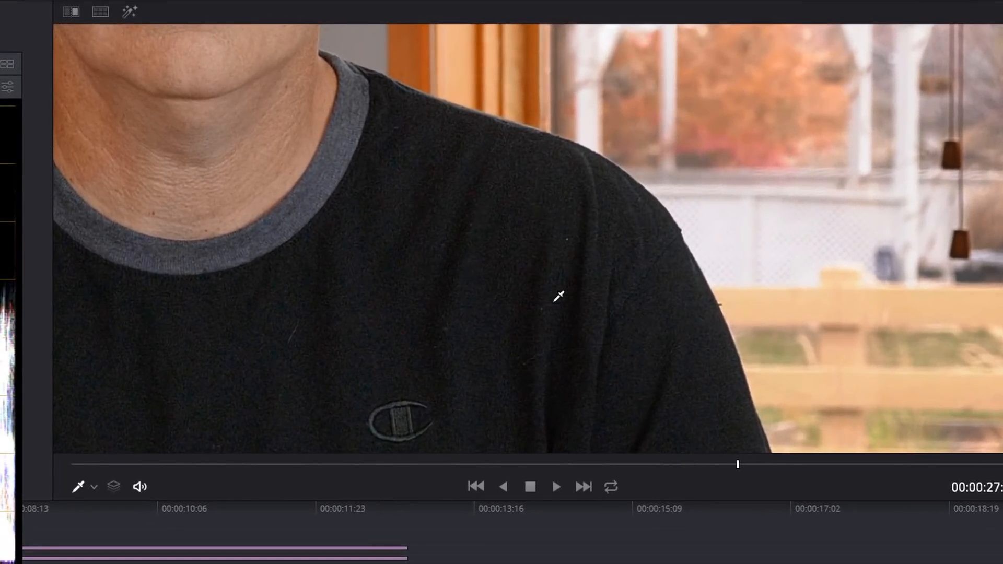
key("space")
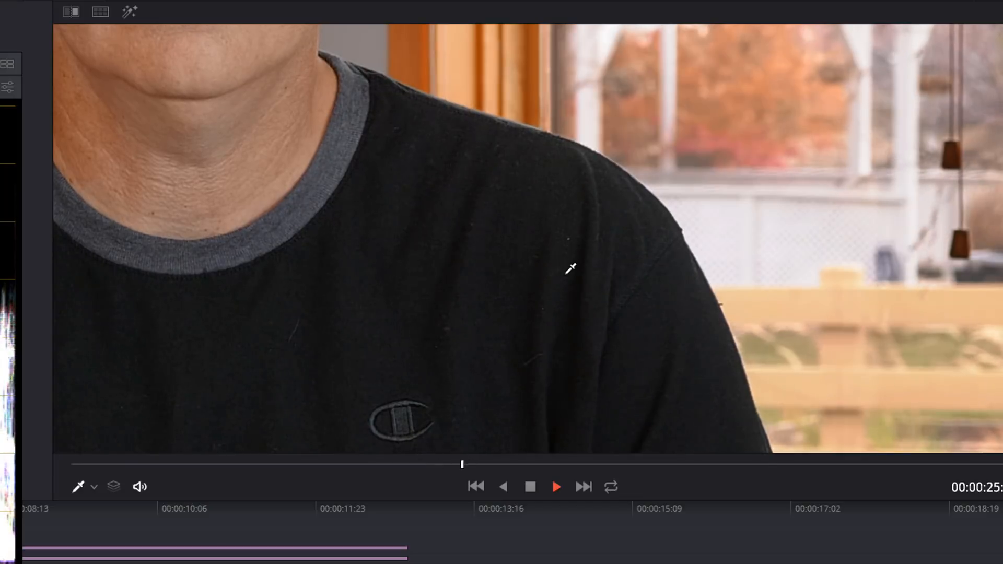
key("space")
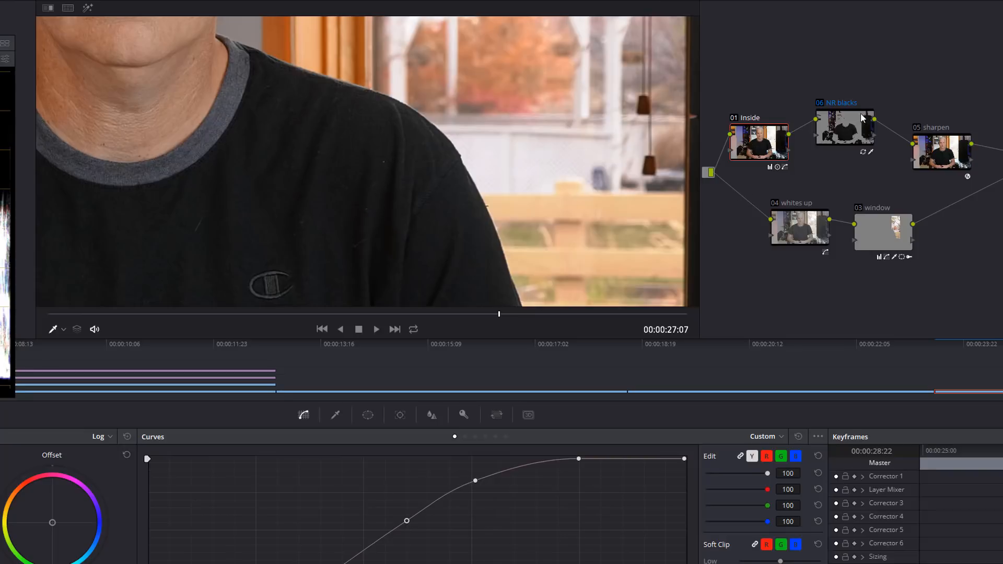
Select the sharpen node and switch it off and on repeatedly to compare the facial detail close up.
left_click(938, 155)
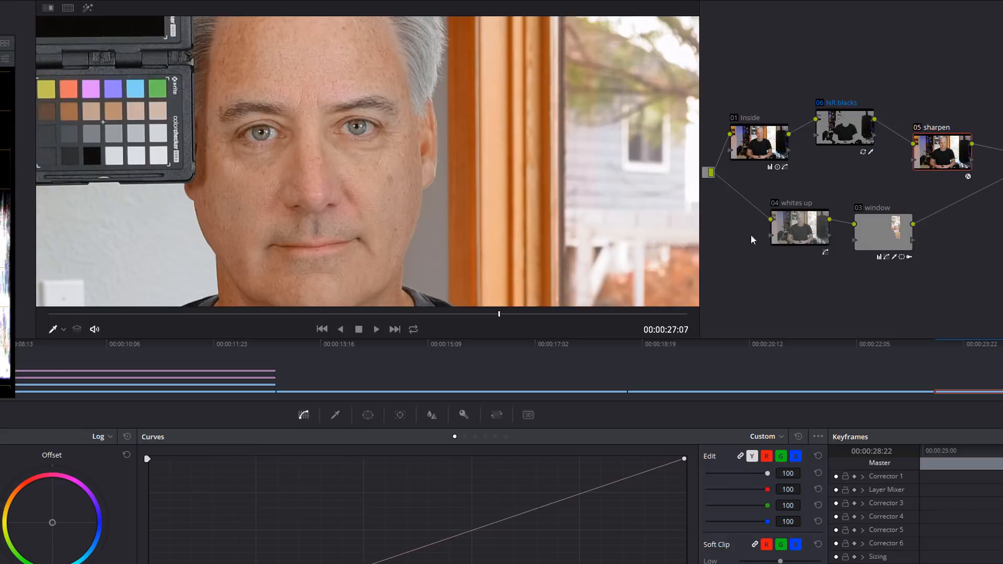
left_click(917, 129)
left_click(917, 129)
left_click(917, 128)
left_click(918, 129)
Examine the sharpened face, colour chart and window area close up and at wider framing.
left_click_drag(304, 46, 300, 115)
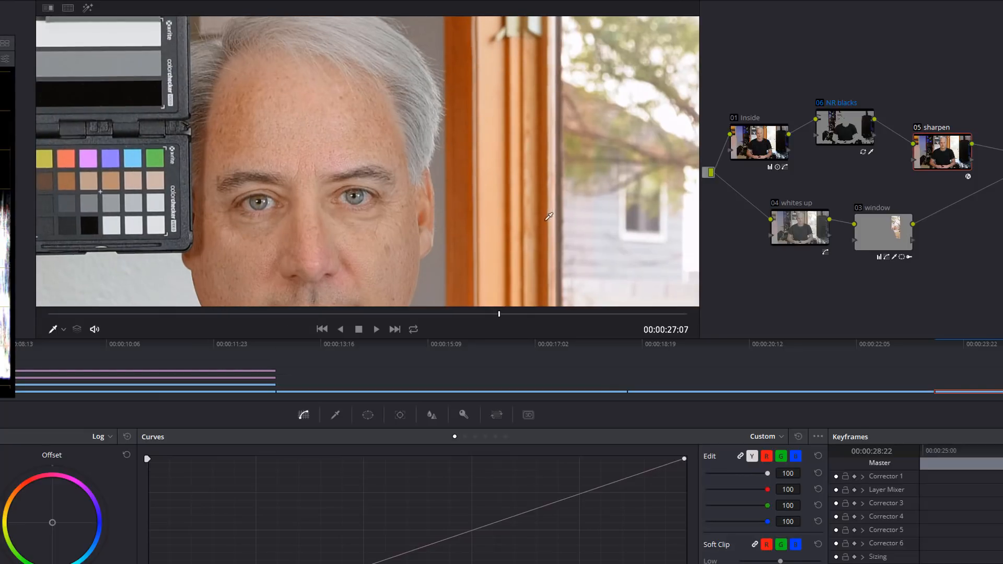
left_click_drag(540, 256, 522, 152)
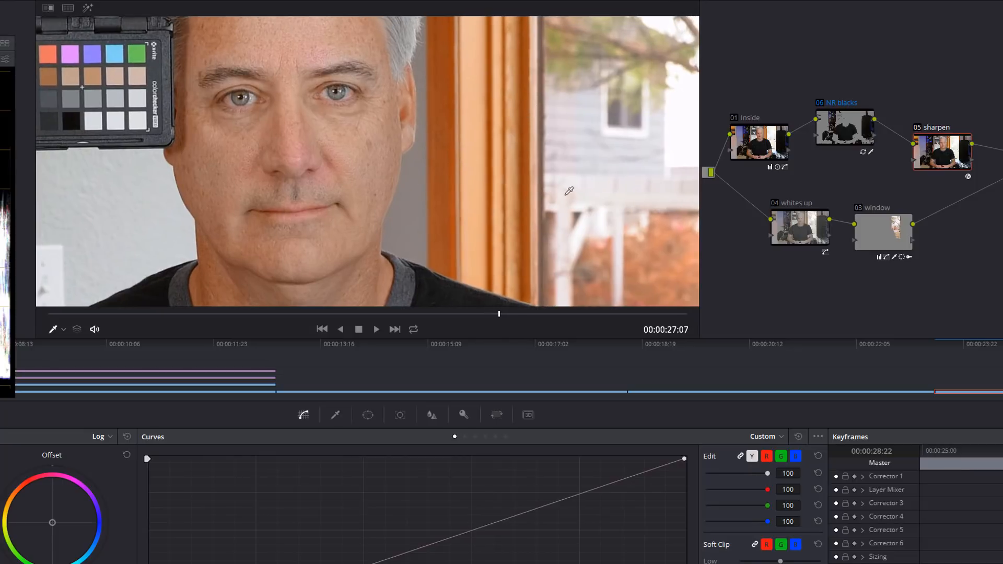
scroll(569, 192, "down", 5)
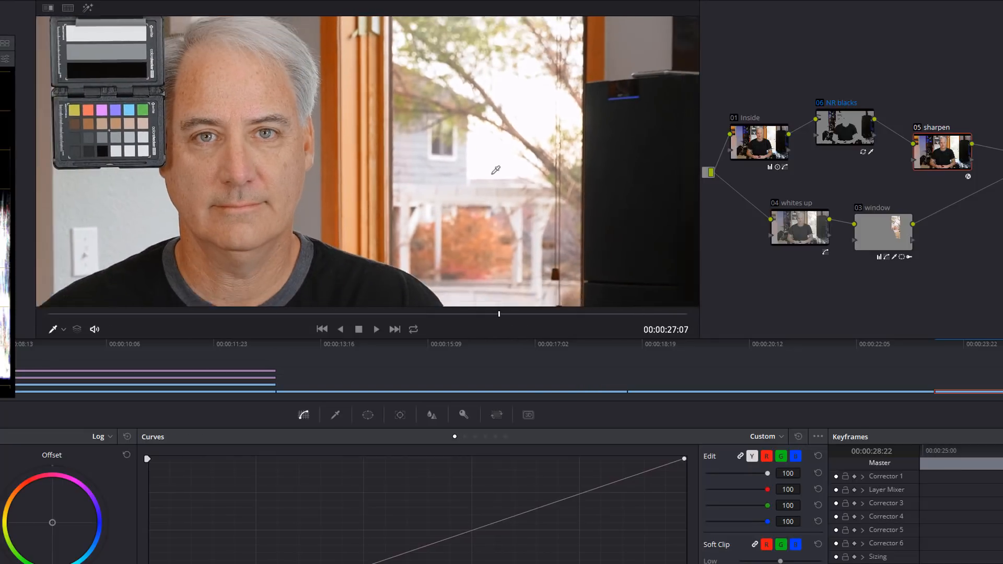
scroll(527, 175, "down", 4)
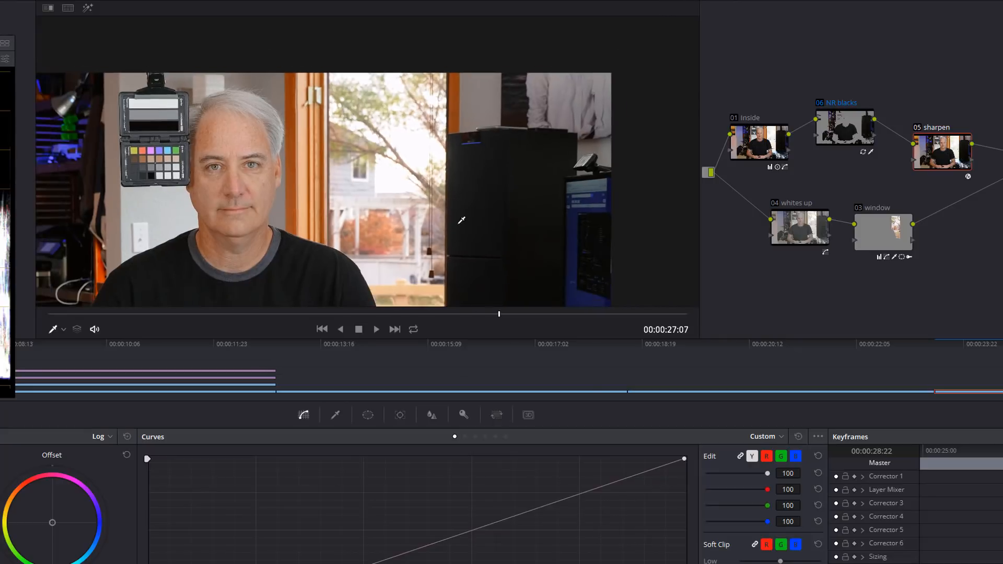
left_click_drag(461, 220, 454, 176)
scroll(546, 196, "down", 1)
left_click_drag(515, 190, 515, 164)
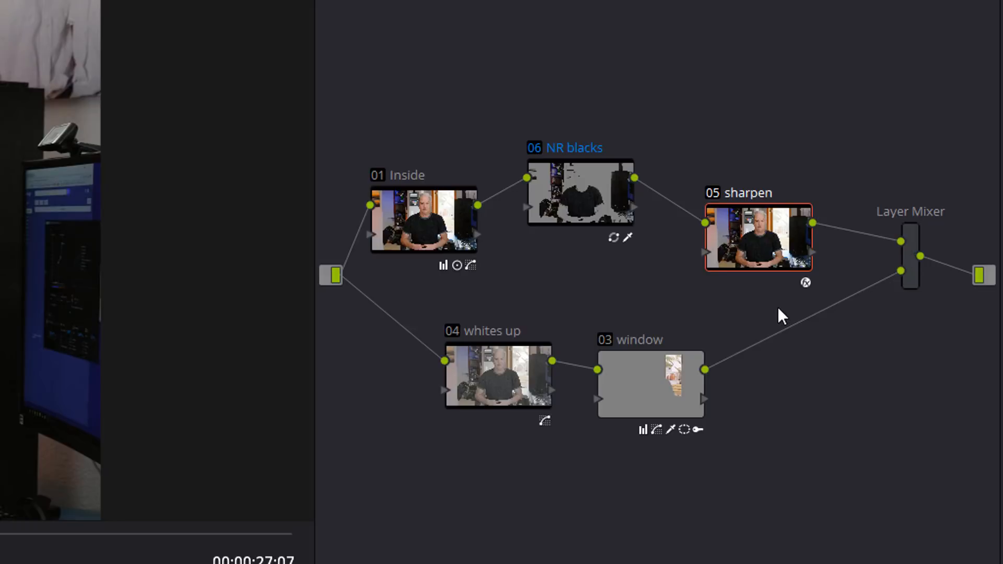
Move the whites up and window nodes together above the Inside and NR blacks nodes, and select the window node.
left_click_drag(778, 309, 512, 97)
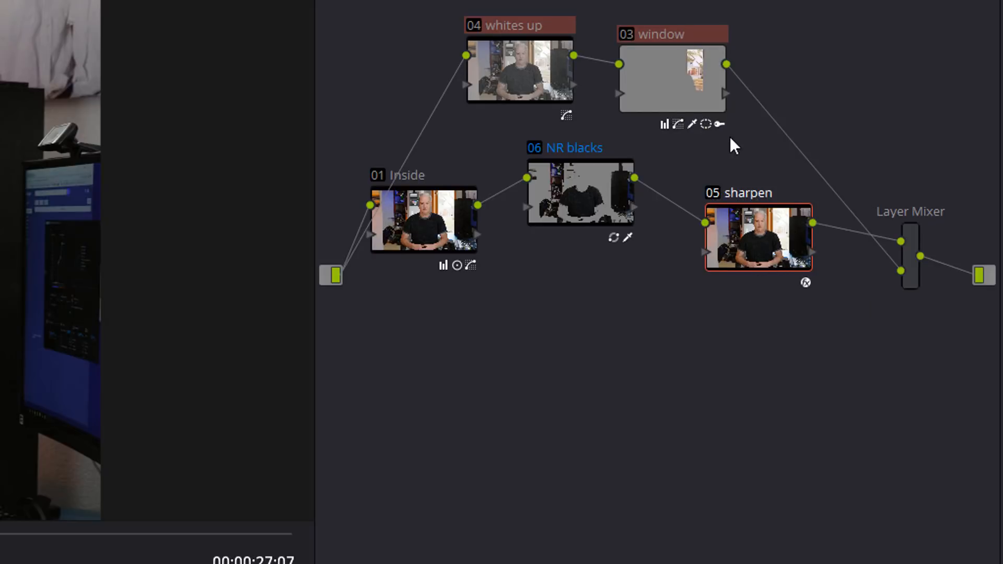
left_click(701, 74)
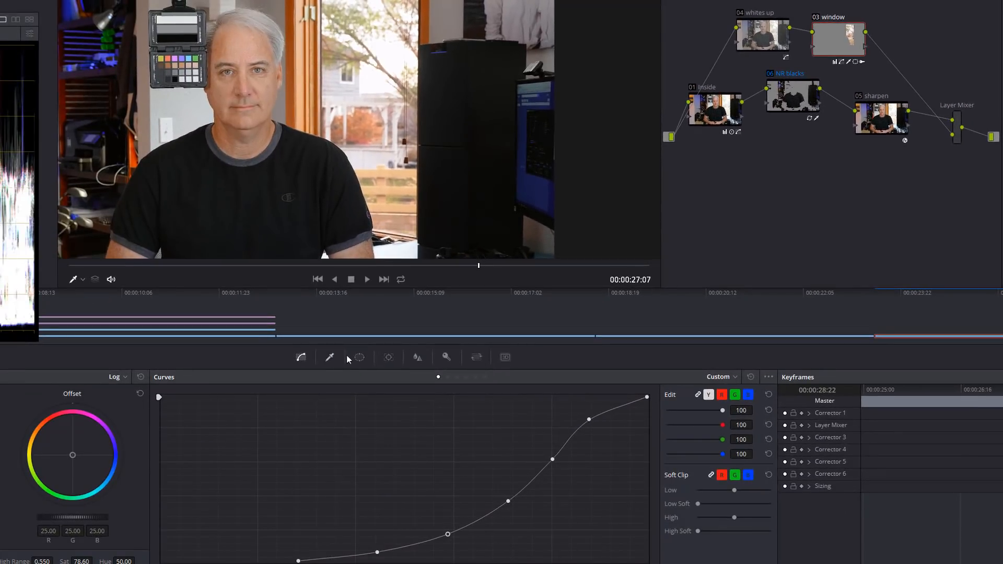
Display the window node's curve mask and examine its outline around the window and the shoulder.
left_click(360, 357)
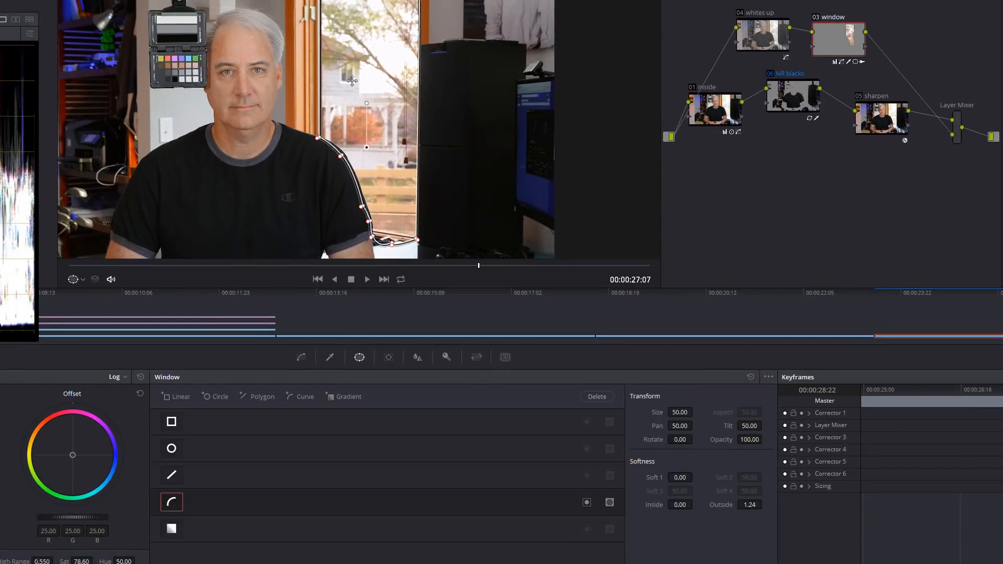
scroll(414, 139, "down", 1)
scroll(483, 175, "up", 1)
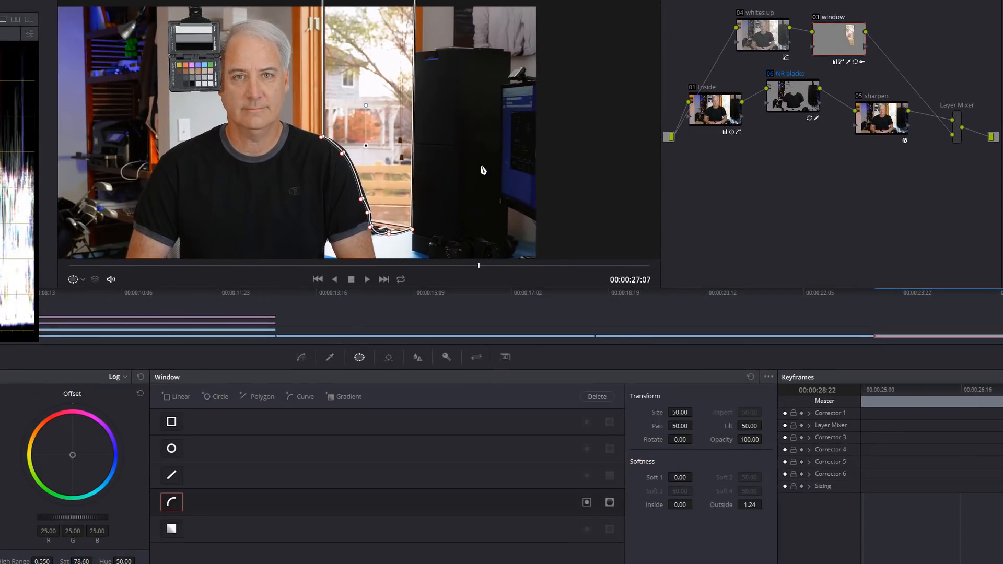
Inspect the curves of the whites up and window nodes, and the window node's HSL qualifier.
left_click(755, 35)
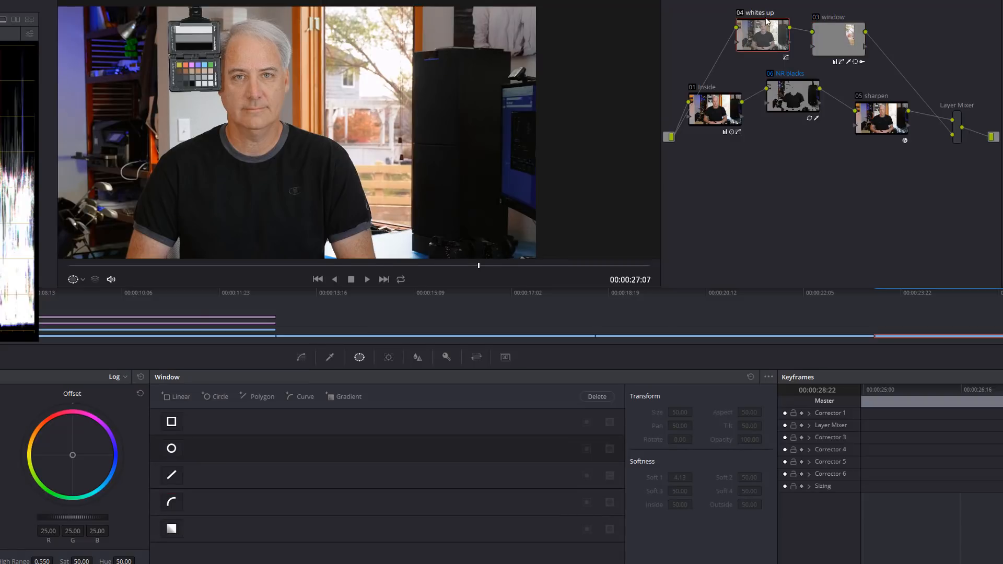
left_click(302, 358)
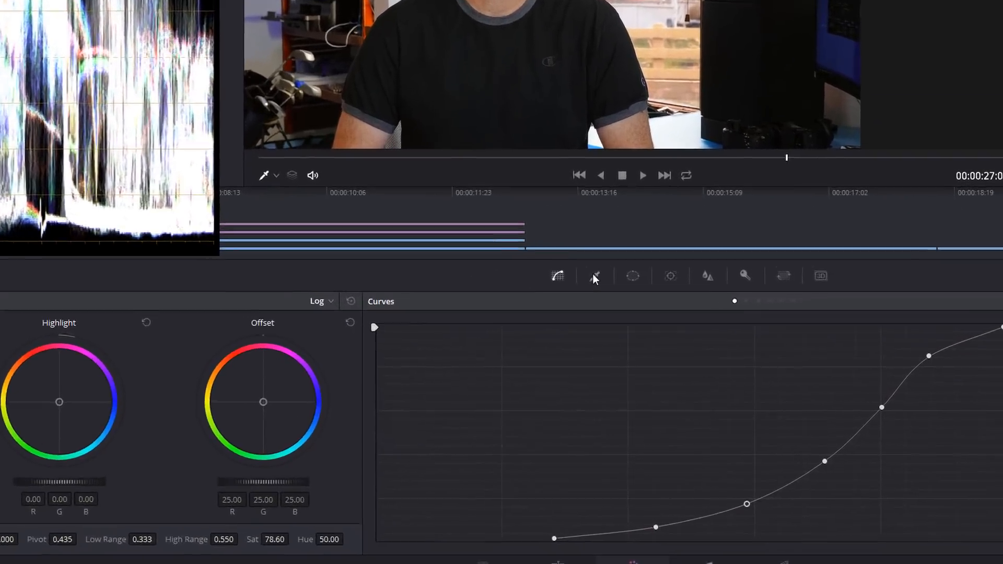
left_click(714, 349)
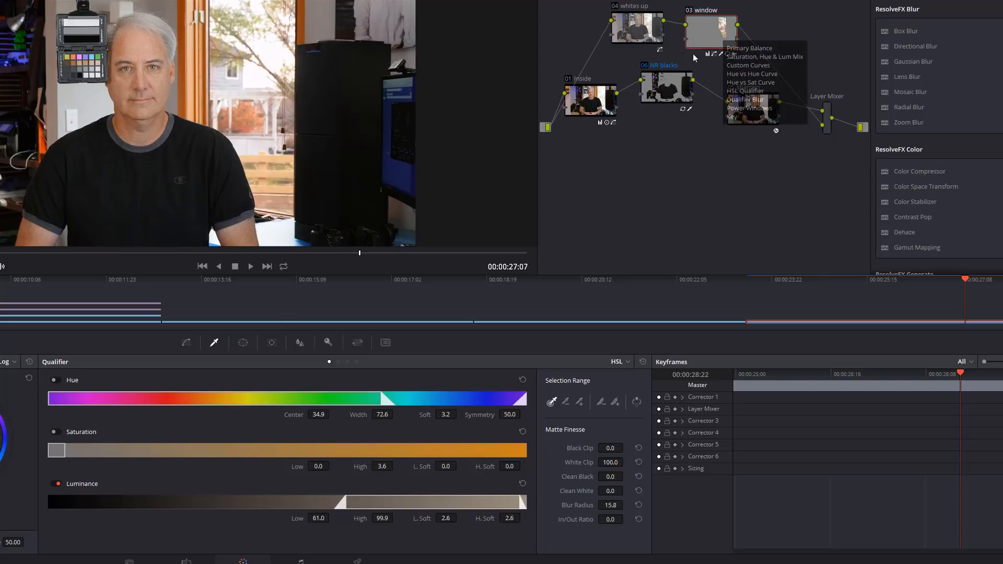
Reset the window node's custom curve to compare the outdoor view without it, and undo the reset.
left_click(186, 342)
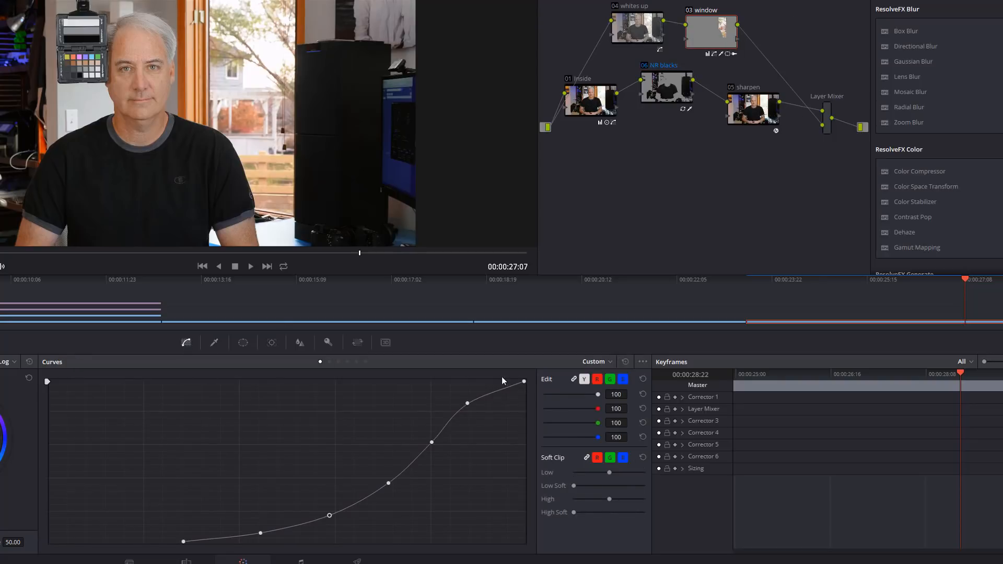
left_click(626, 361)
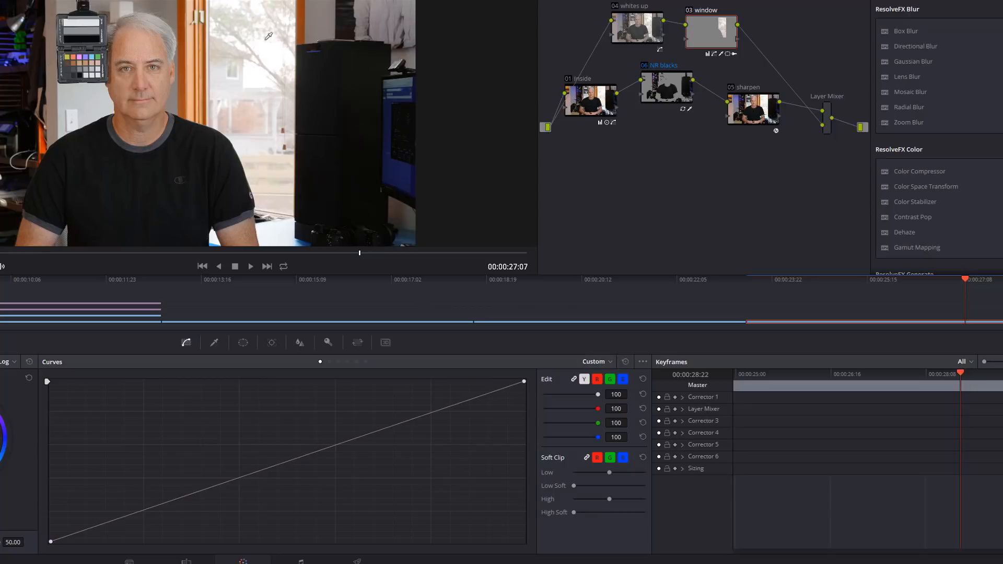
key("ctrl+z")
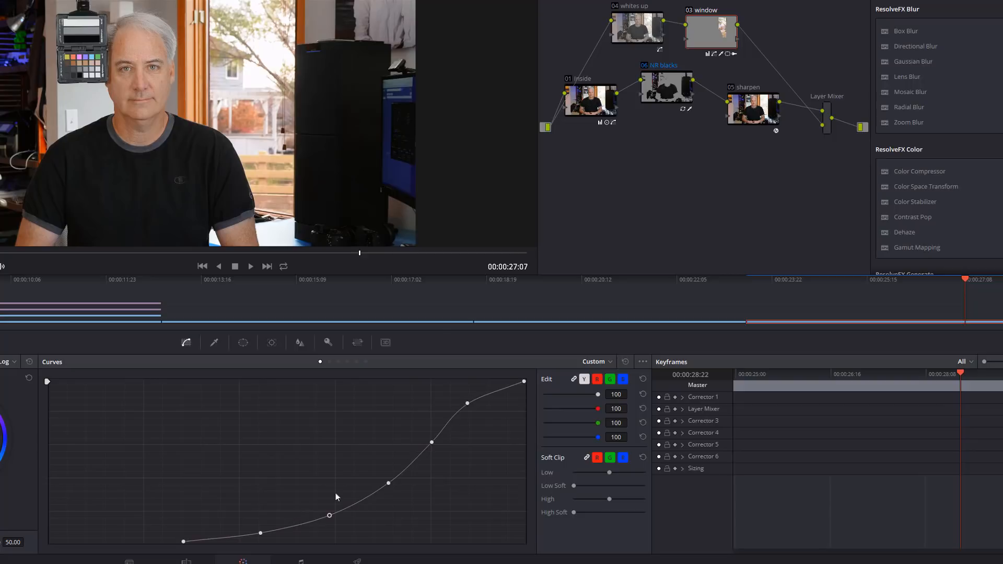
Inspect the window node's Hue Vs Hue curve, then reset its Hue Vs Sat curve to compare the foliage colour, and undo the reset.
left_click(329, 362)
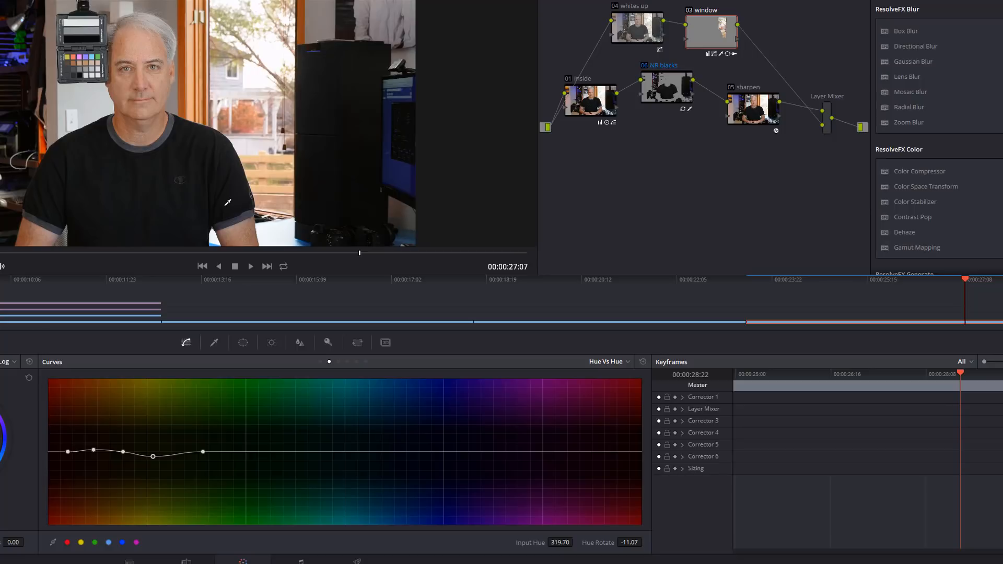
left_click(339, 361)
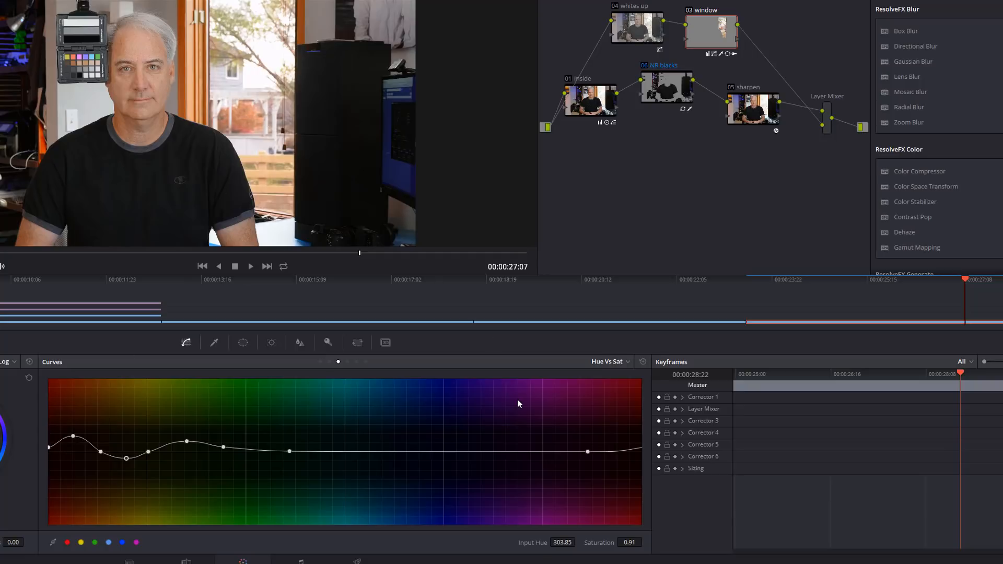
left_click(643, 362)
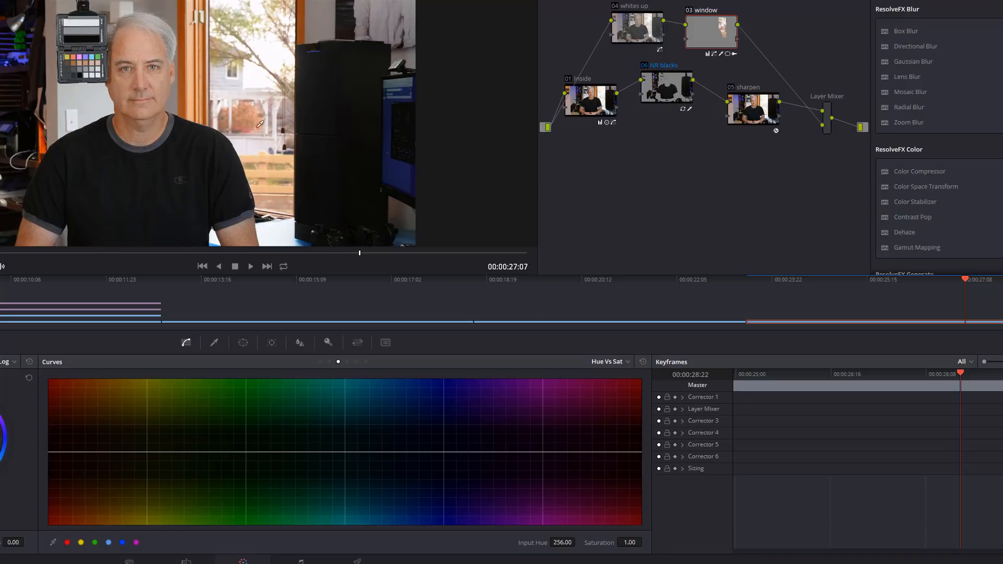
scroll(253, 113, "up", 6)
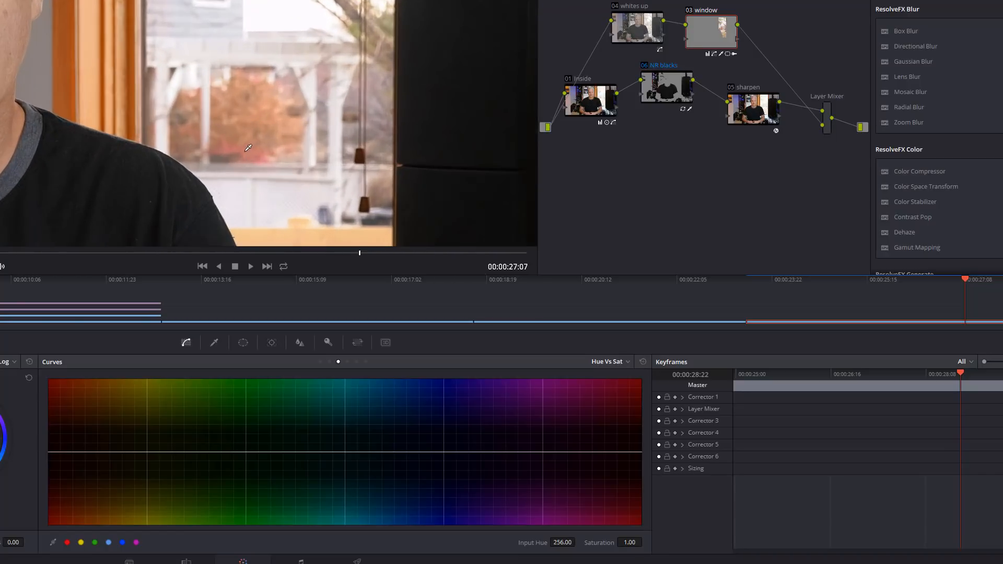
left_click(248, 148)
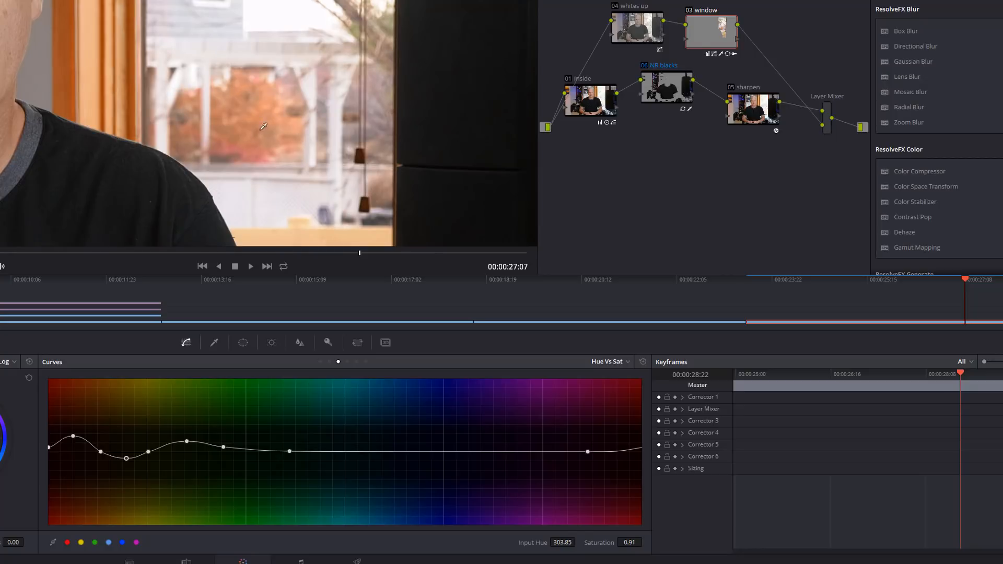
scroll(263, 126, "down", 6)
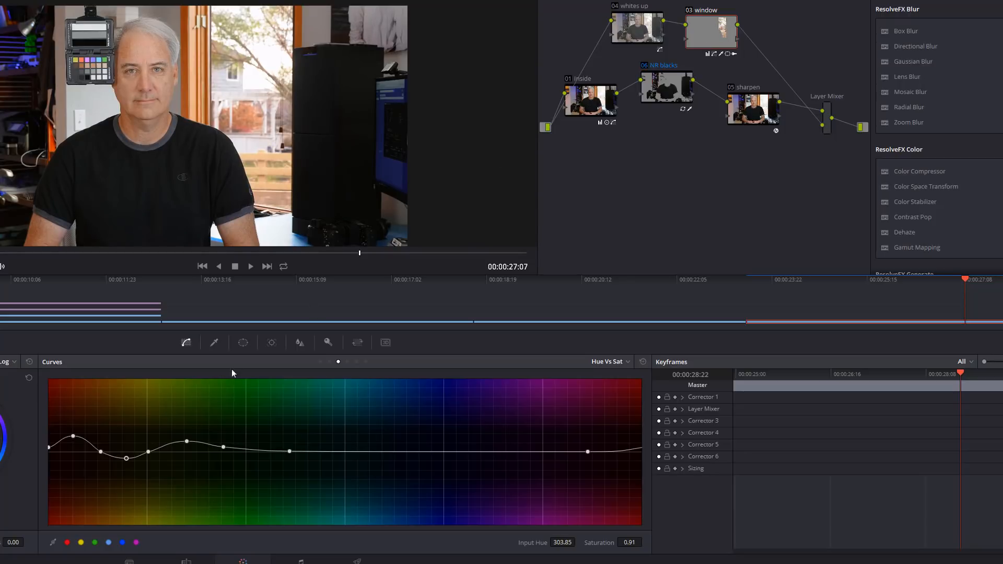
Reshape the window node's curve mask by pulling its shoulder control point and soft edge inward over the black shirt.
left_click(243, 342)
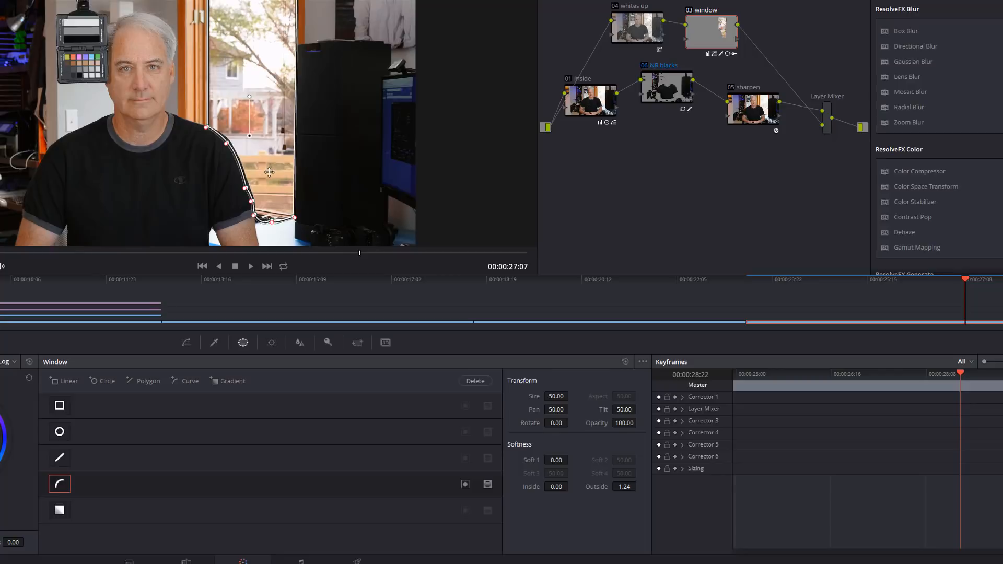
scroll(269, 184, "down", 2)
scroll(269, 184, "up", 3)
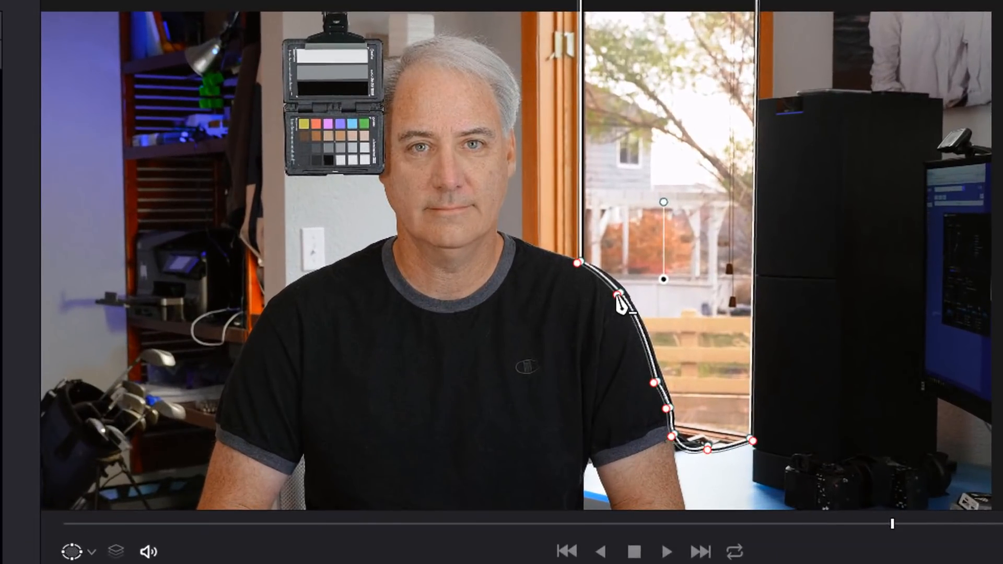
left_click_drag(605, 308, 586, 324)
left_click(622, 295)
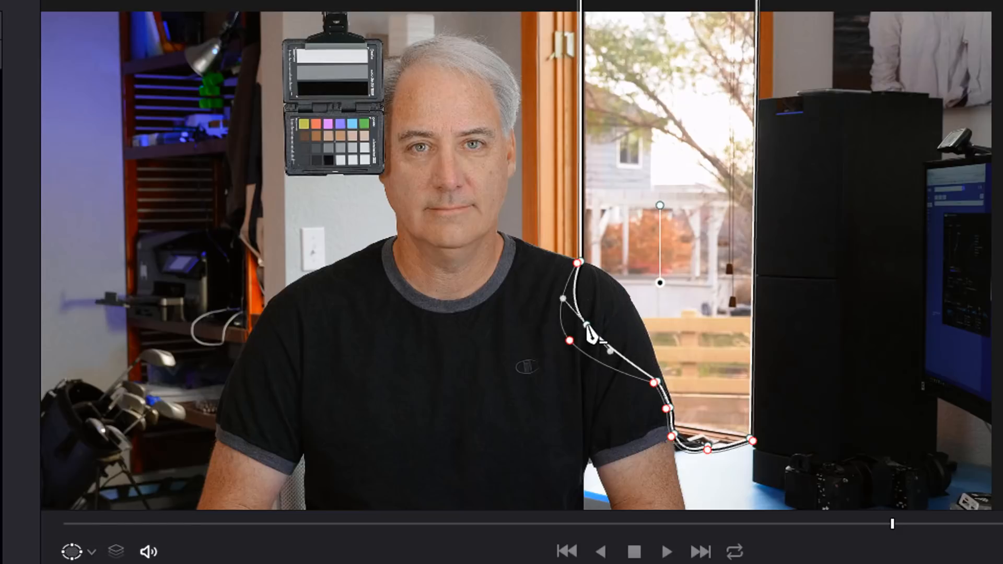
Examine the shoulder edge close up with the mask outline hidden and shown by selecting the whites up node and returning to the window node.
scroll(734, 382, "up", 1)
scroll(734, 383, "up", 4)
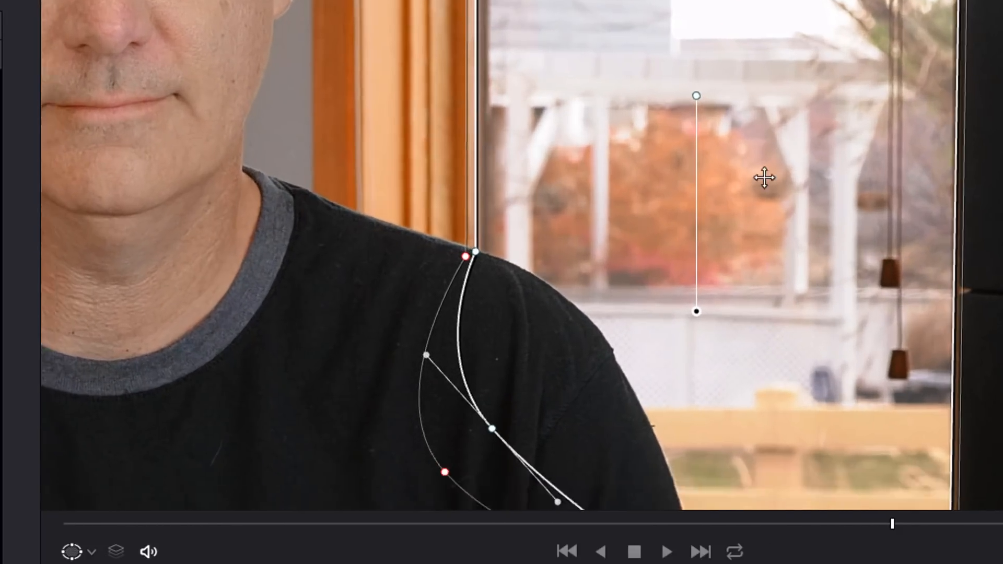
scroll(738, 211, "up", 2)
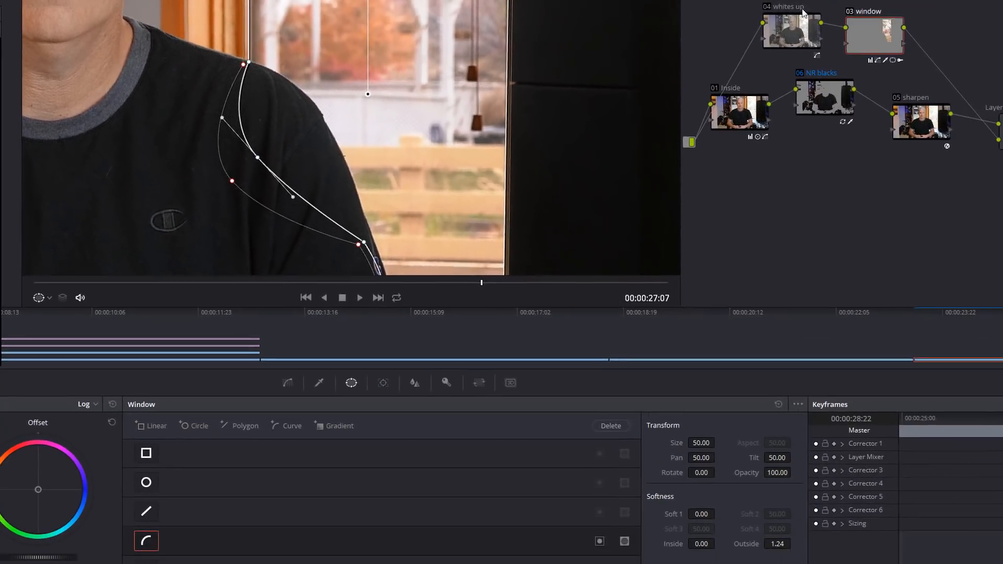
left_click(787, 29)
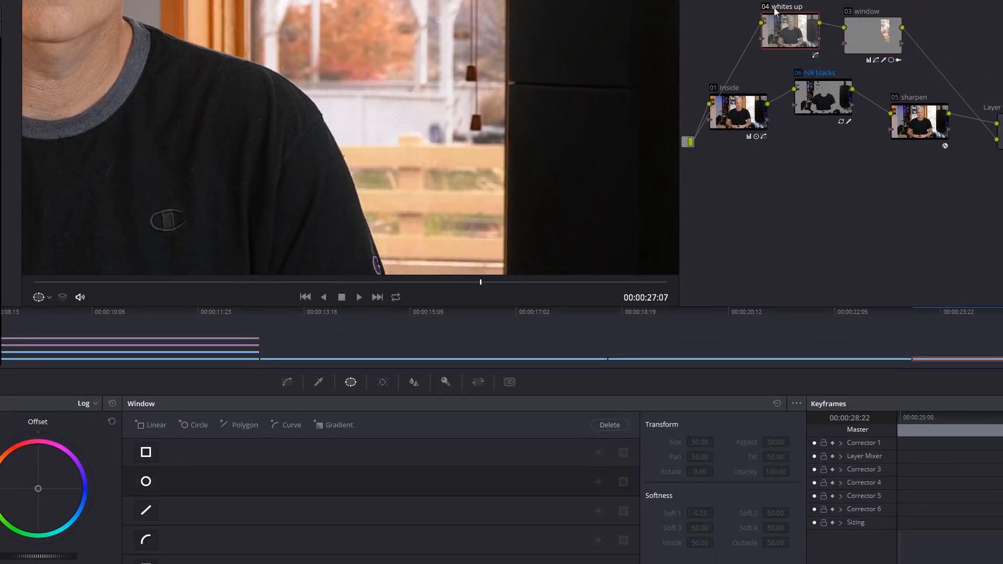
left_click(869, 27)
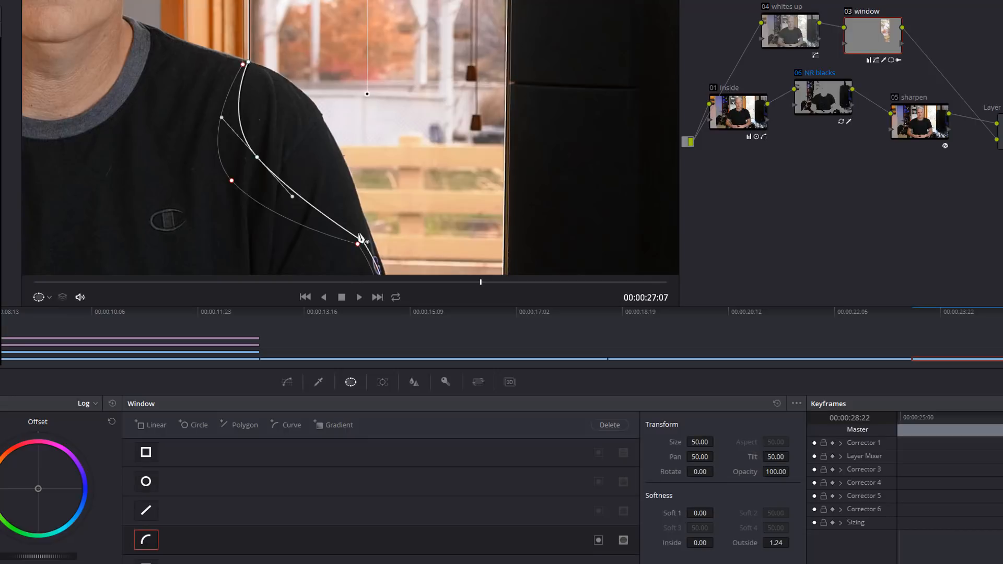
left_click_drag(368, 166, 251, 201)
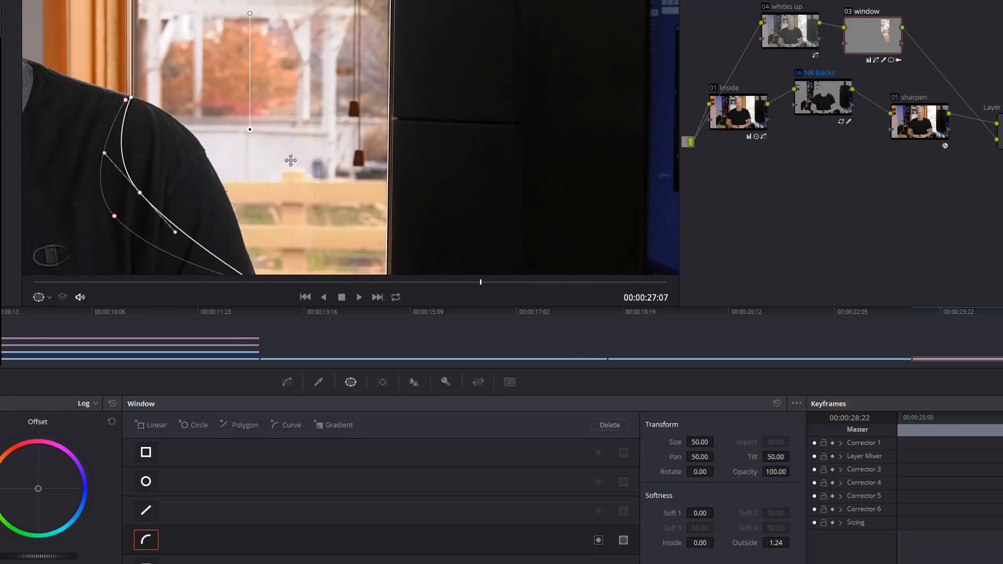
Display the window node's HSL qualifier and examine the shoulder, window and room in close and wide framing.
left_click(318, 382)
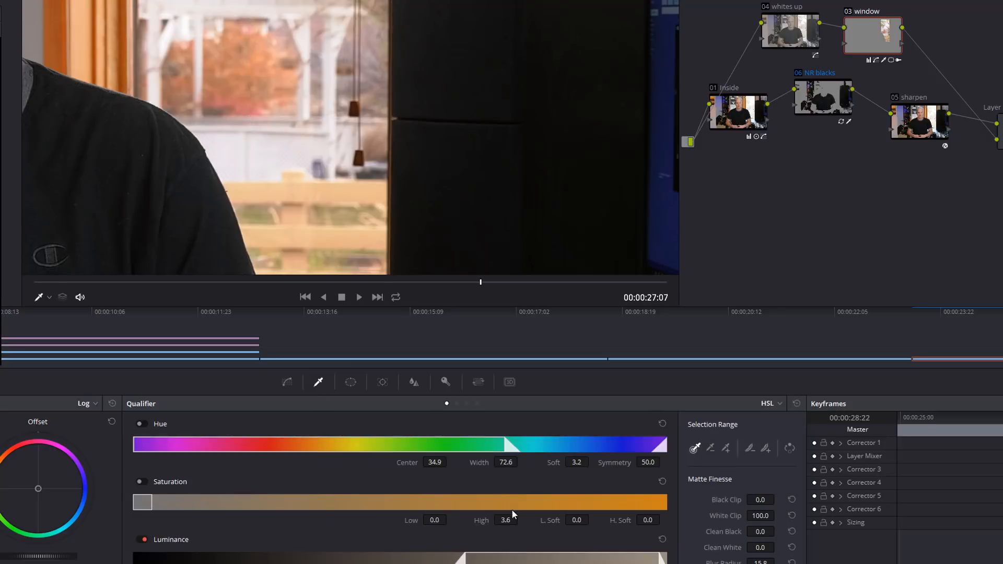
scroll(473, 194, "down", 5)
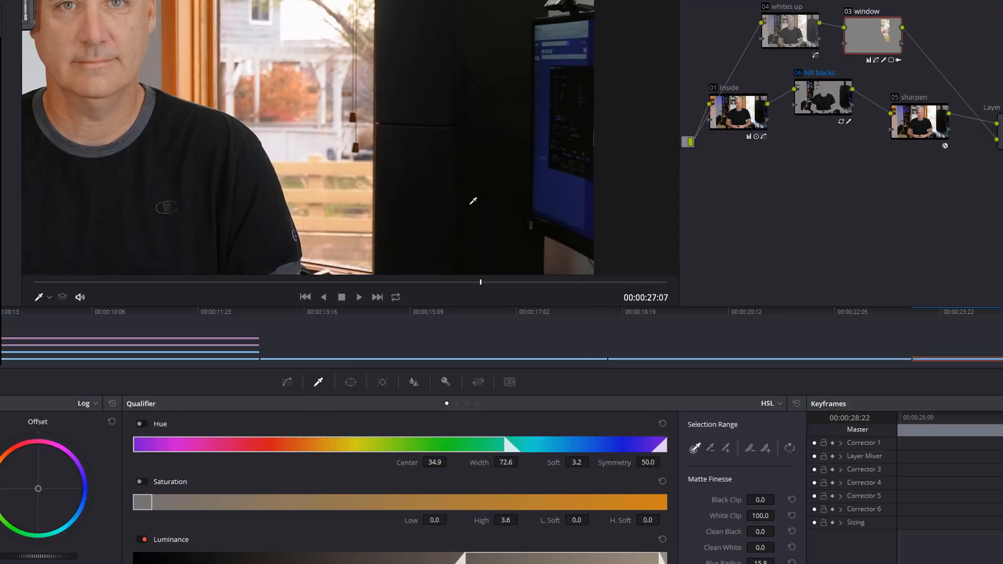
scroll(471, 200, "down", 2)
scroll(422, 205, "up", 3)
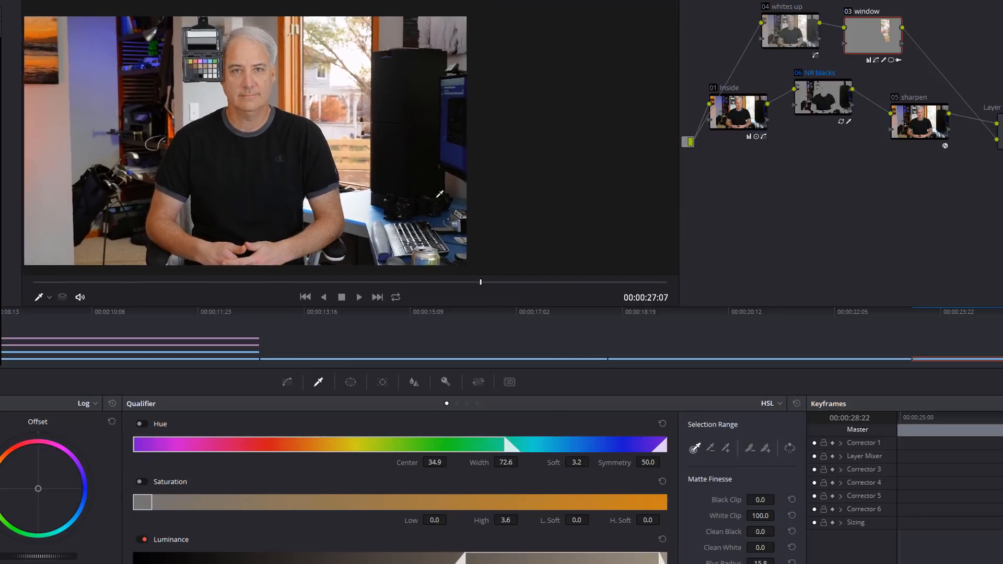
scroll(448, 215, "up", 4)
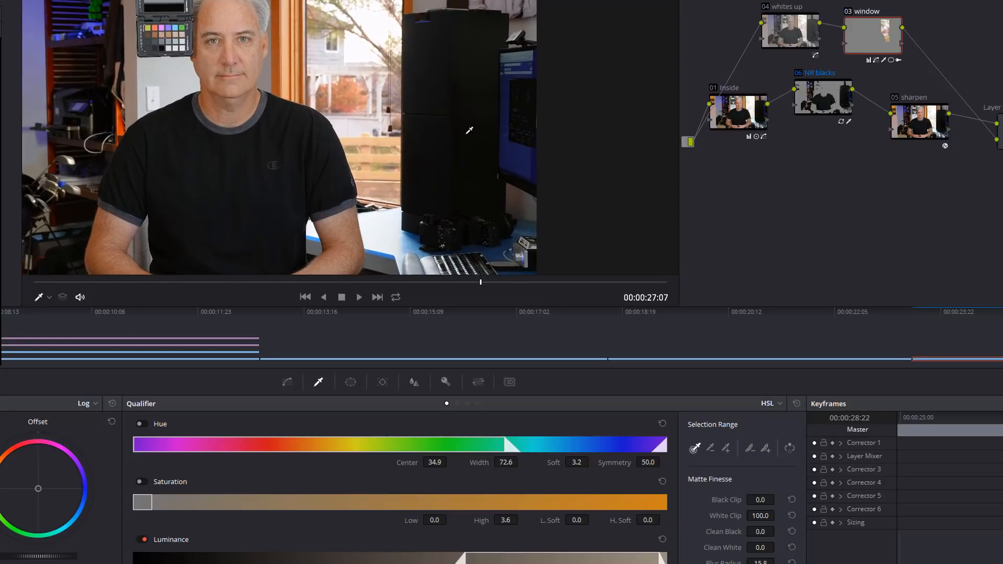
scroll(465, 190, "up", 3)
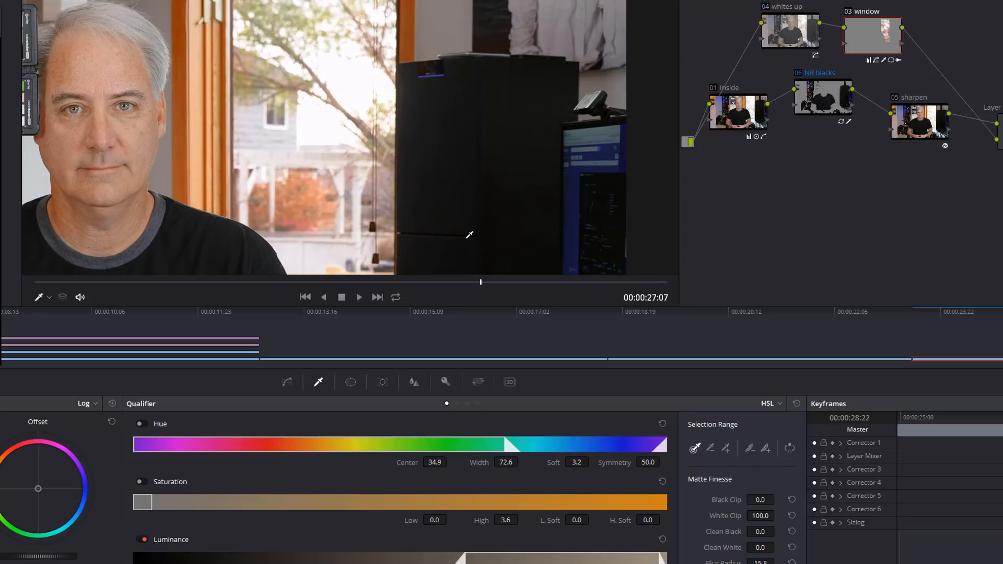
scroll(495, 198, "down", 4)
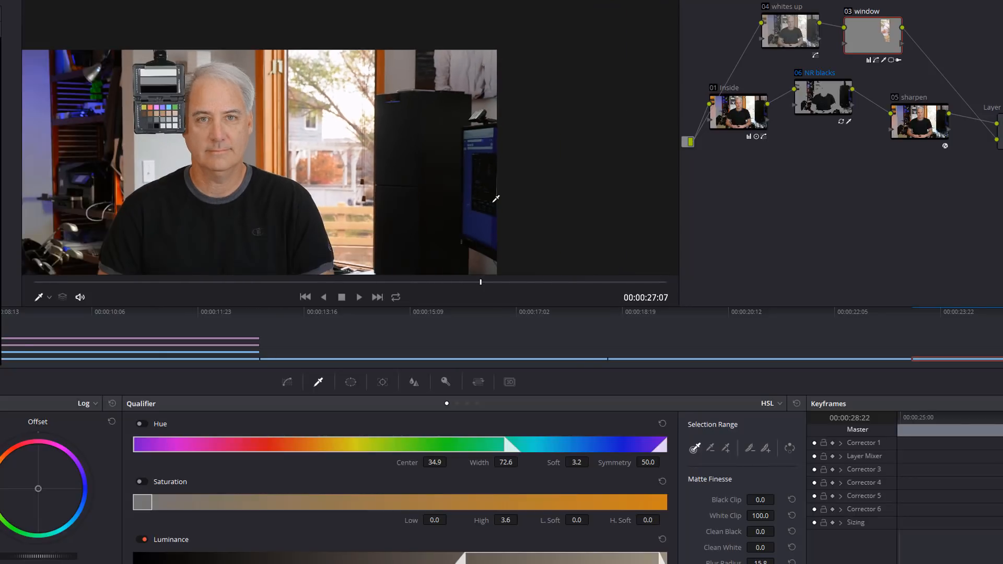
scroll(496, 198, "up", 3)
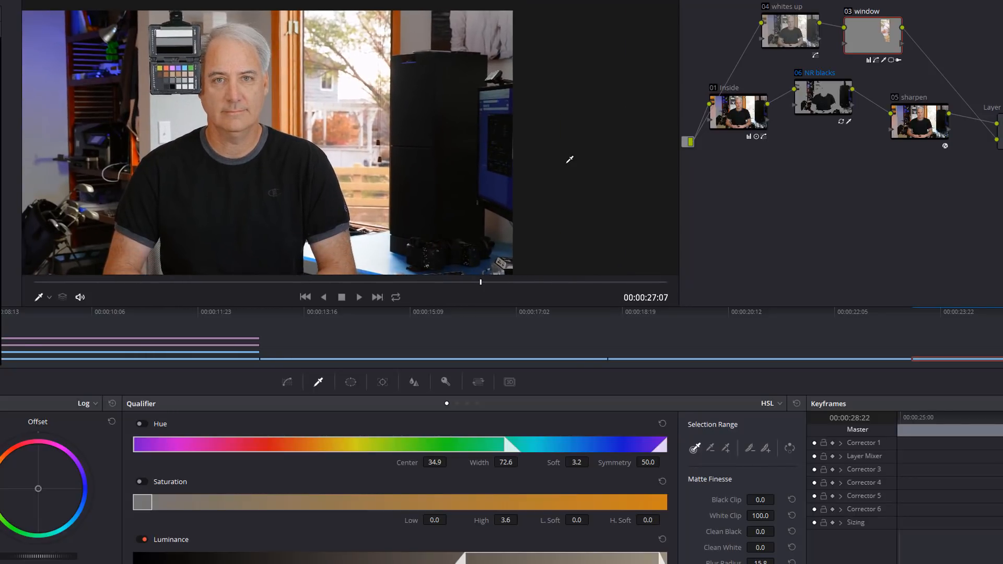